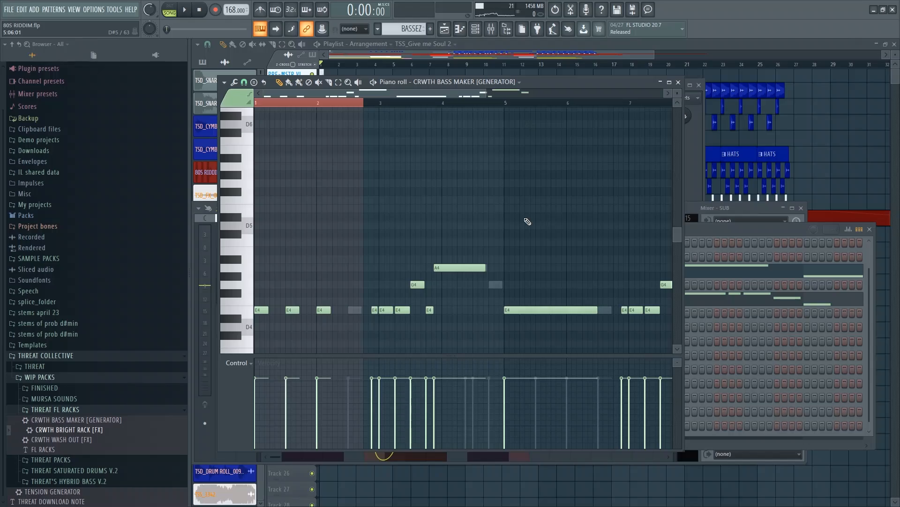
- Play the arrangement and look over the drum and BASSEZ clips in the playlist up to bar 38
key(space)
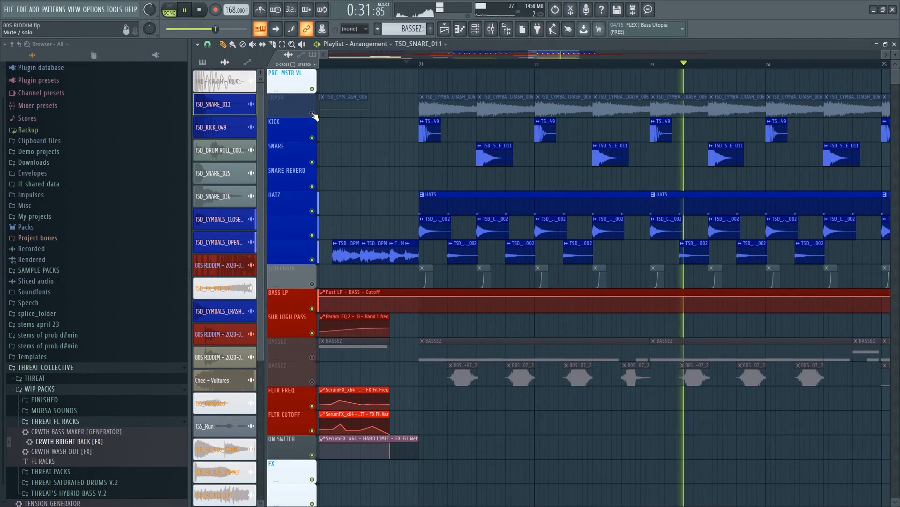
scroll(569, 168, down, 2)
scroll(569, 168, up, 2)
scroll(569, 169, down, 3)
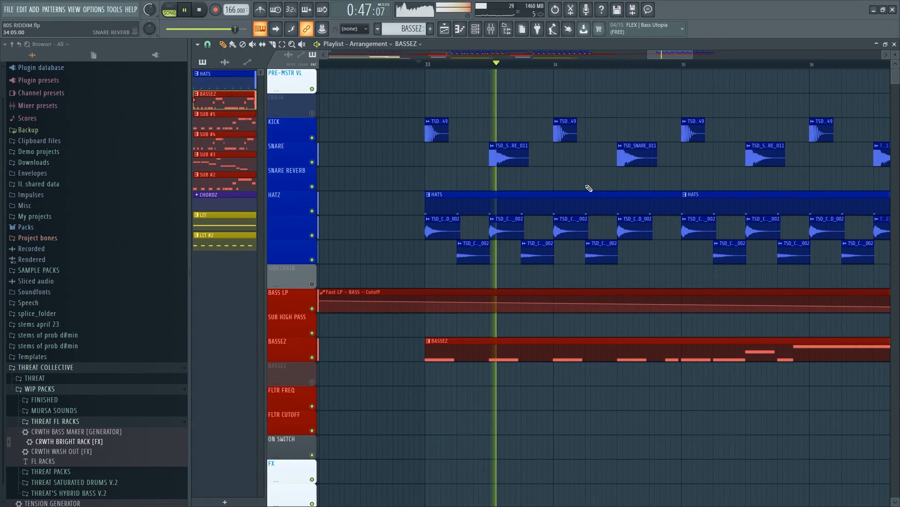
scroll(562, 192, down, 2)
scroll(643, 262, down, 3)
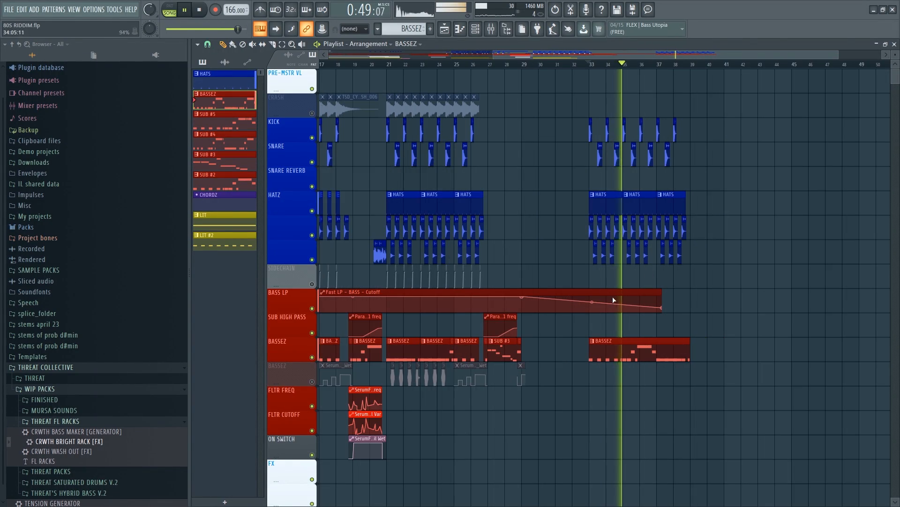
scroll(613, 299, up, 5)
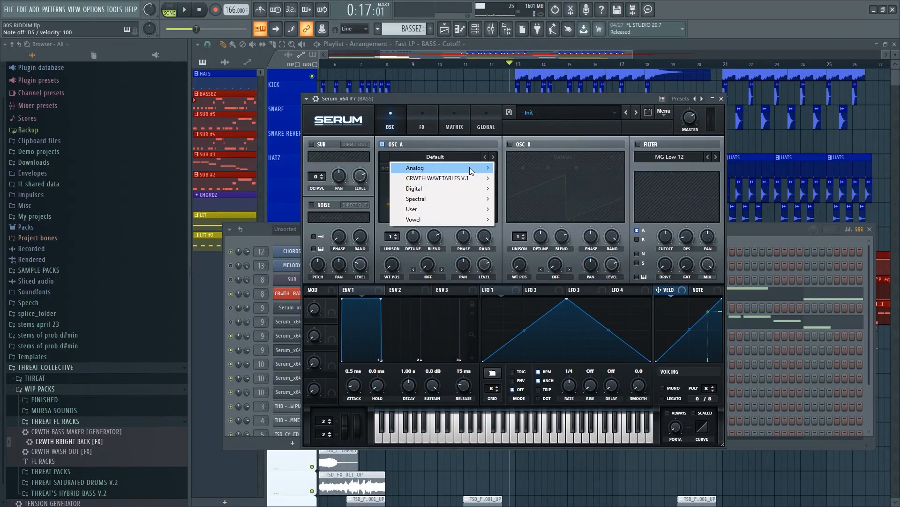
- Load the analog Basic Shapes wavetable into oscillator A and set its wavetable position to 4
mouse_move(471, 171)
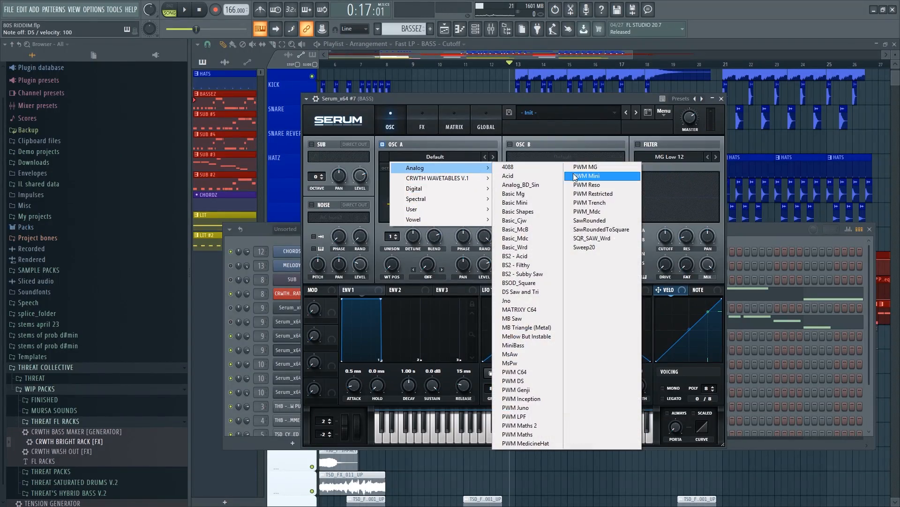
click(543, 210)
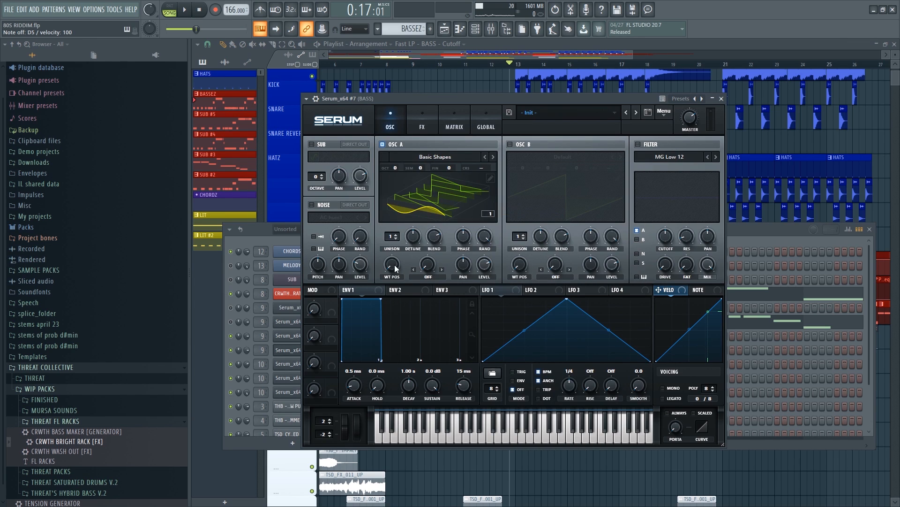
drag(394, 267, 397, 248)
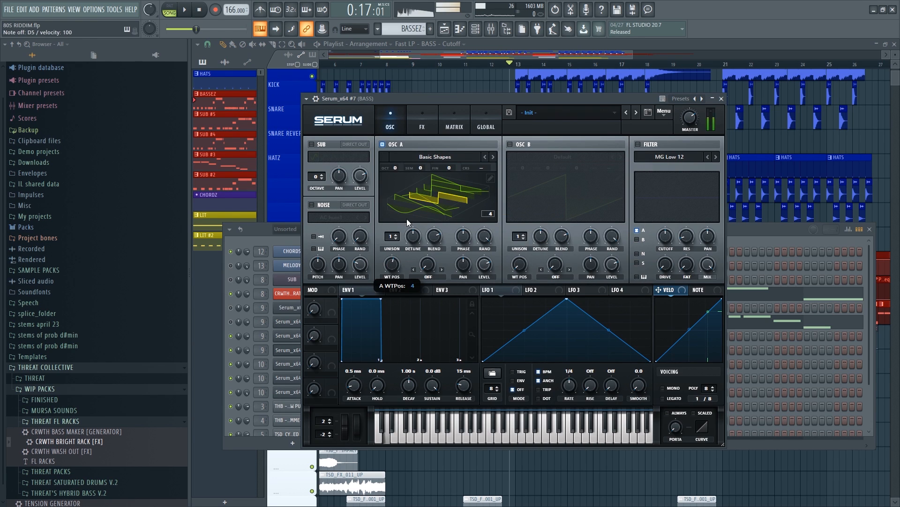
- Set oscillator A's unison to 12 voices
drag(392, 236, 395, 169)
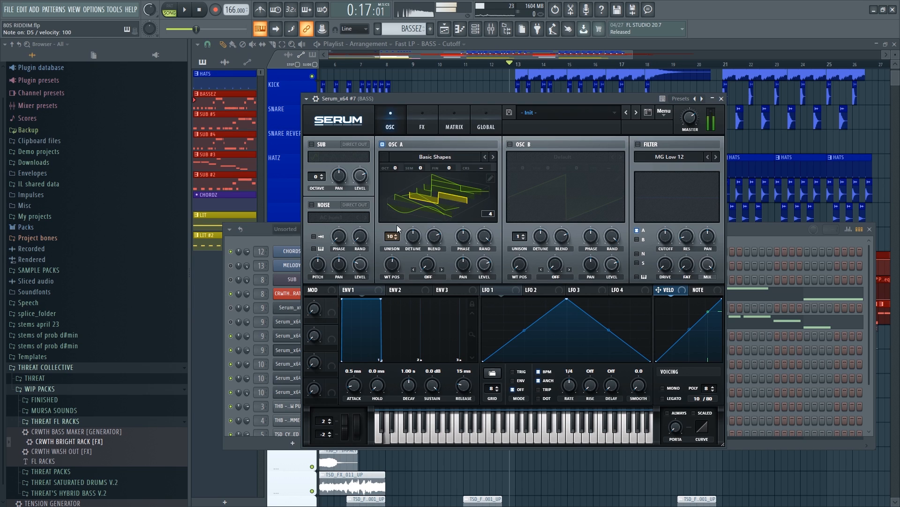
scroll(391, 230, up, 1)
scroll(391, 230, up, 1)
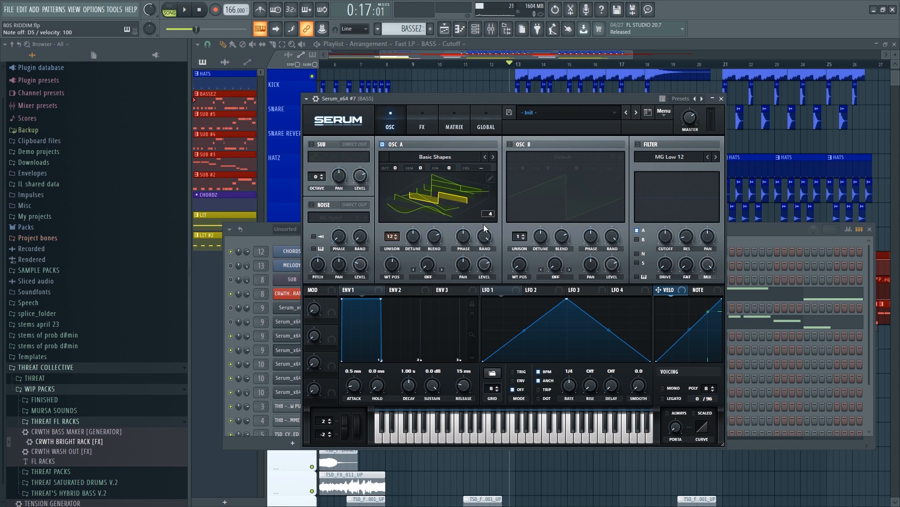
scroll(487, 240, down, 1)
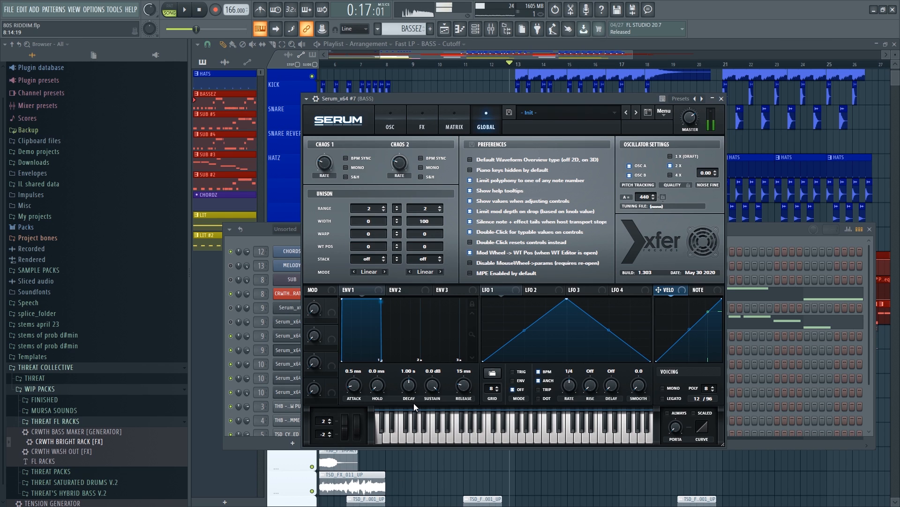
- Enable Tube distortion and a multiband compressor with 8.1 dB gain in the effects rack, and adjust the compressor's threshold
click(422, 121)
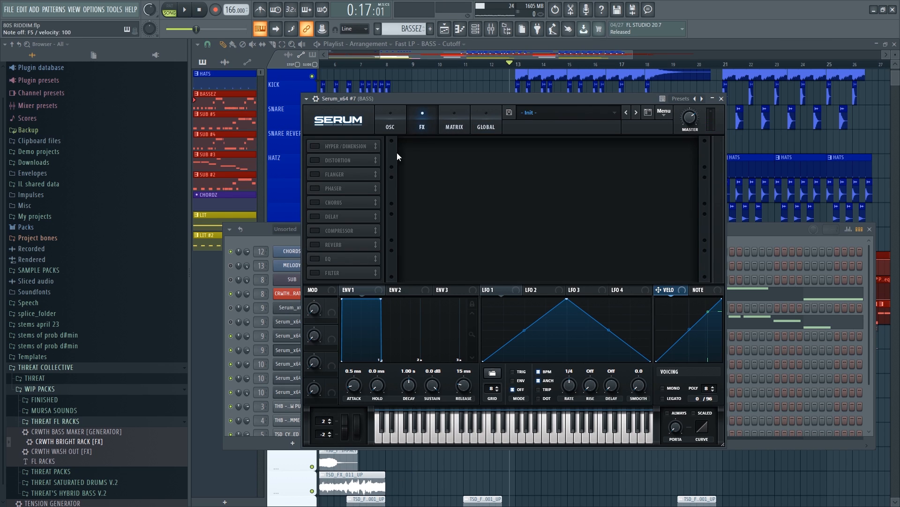
click(315, 159)
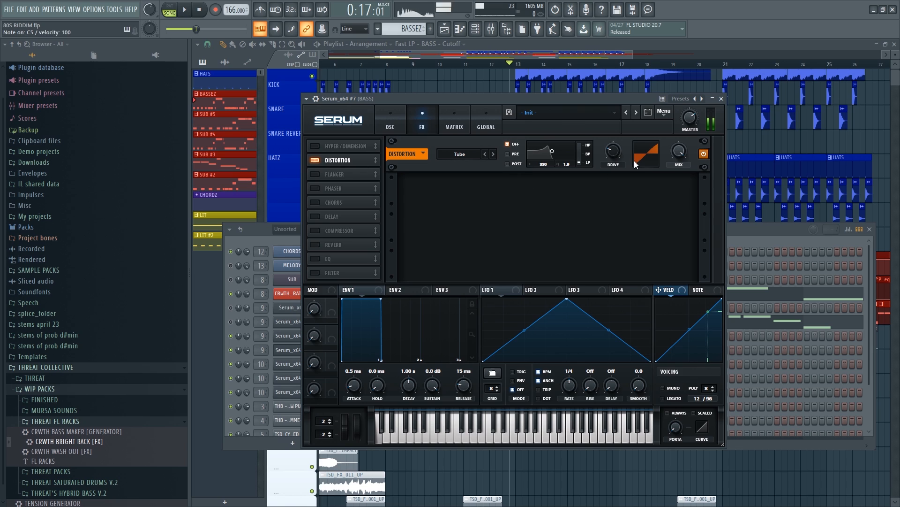
click(315, 231)
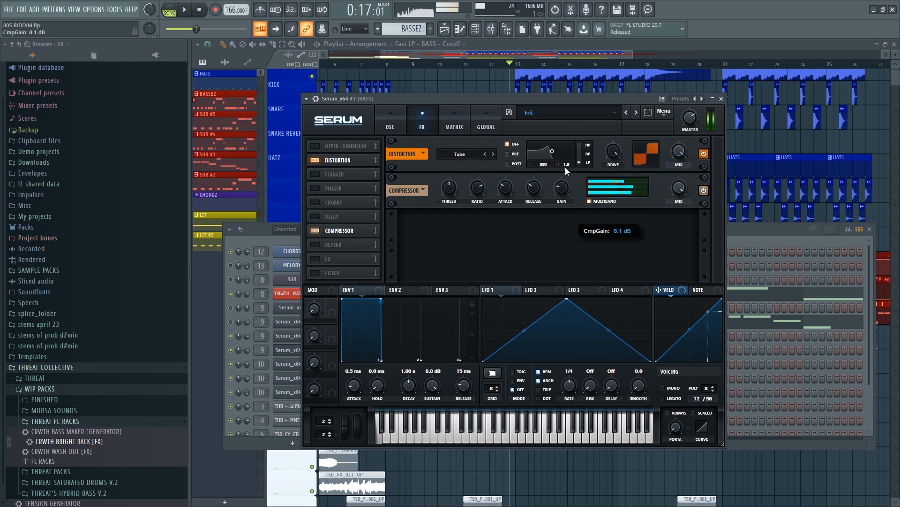
drag(449, 185, 448, 198)
click(390, 121)
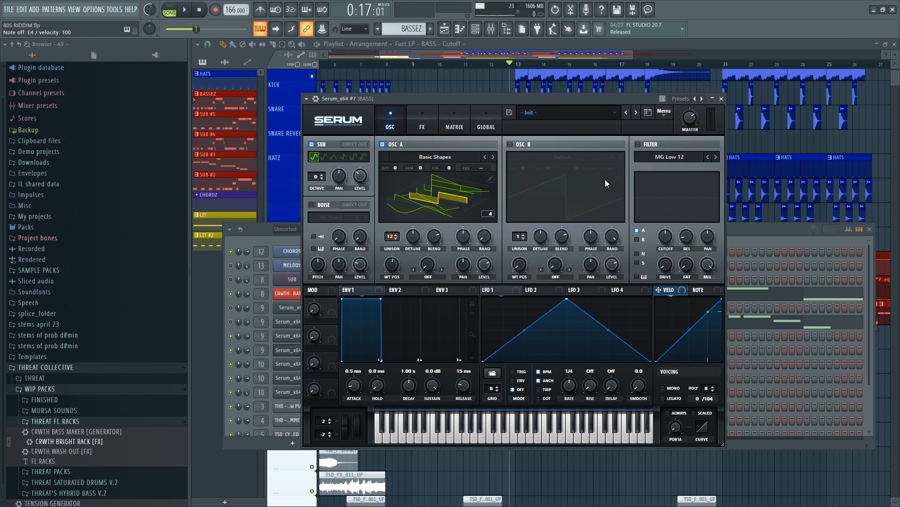
- Open the Serum_x64 #2, Serum_x64 and Serum_x64 #6 channels to compare their bass patches
click(773, 244)
click(306, 321)
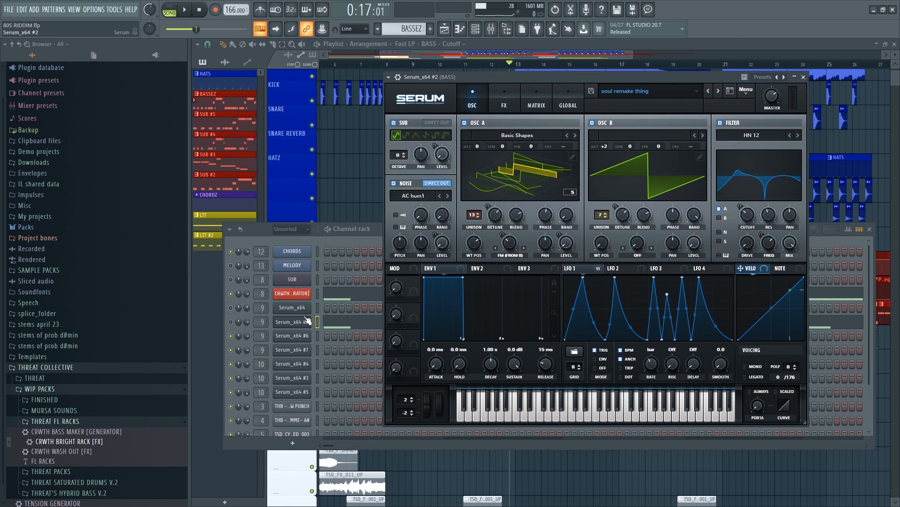
click(306, 320)
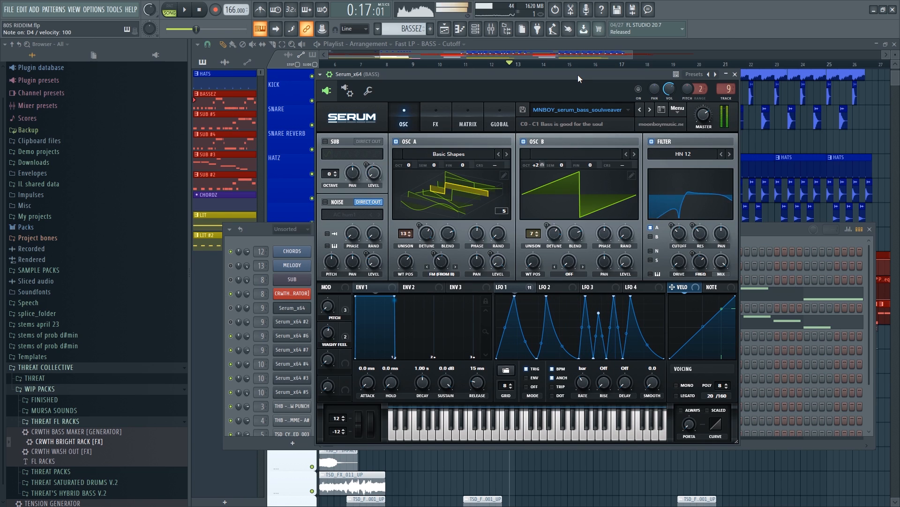
click(292, 336)
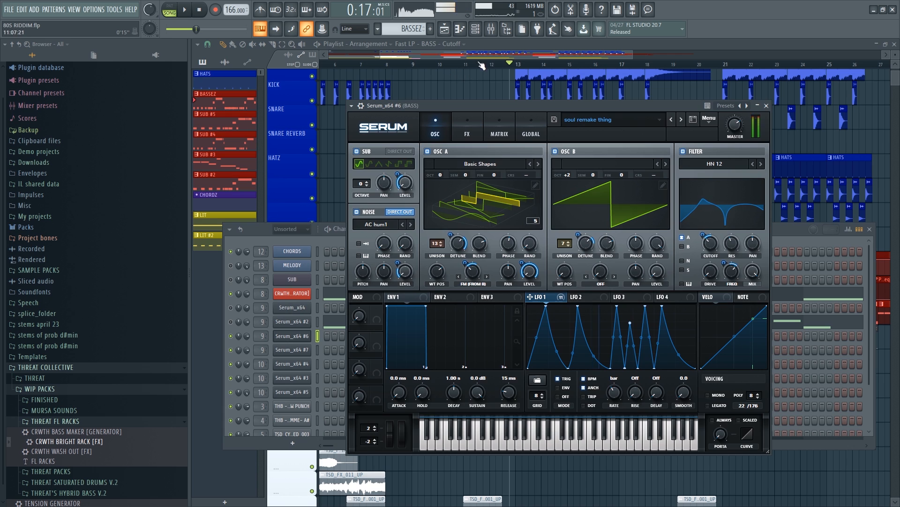
- Play the section from bar 33 in the playlist to audition the SUB #5 pattern with the drums
click(507, 65)
scroll(446, 164, down, 3)
scroll(637, 164, up, 5)
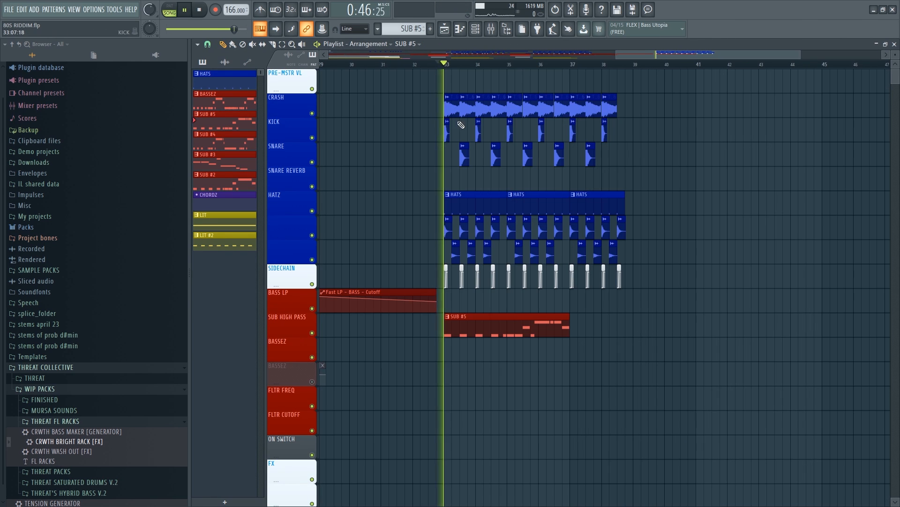
scroll(515, 200, up, 3)
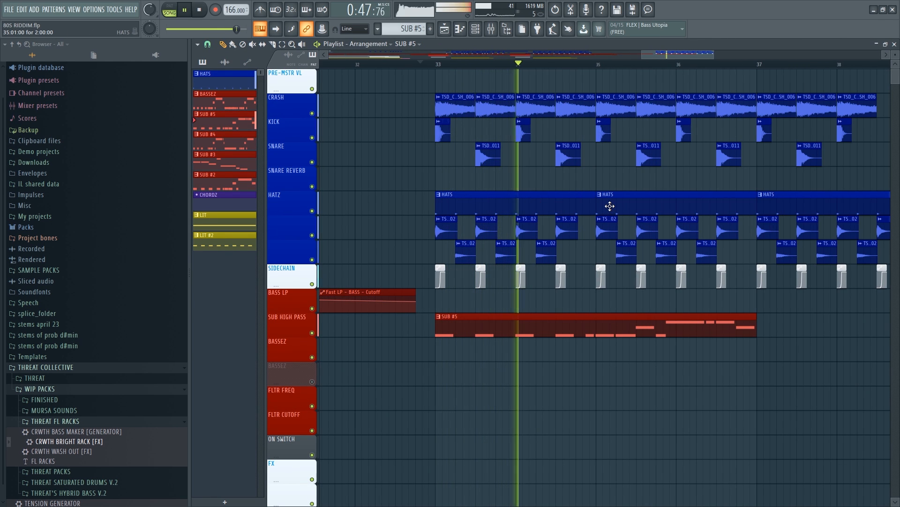
- Inspect the Fruity parametric EQ 2 and Fruity Fast LP effects on the BASS mixer track
click(491, 29)
click(491, 30)
scroll(518, 186, down, 3)
scroll(586, 190, up, 1)
scroll(689, 172, down, 3)
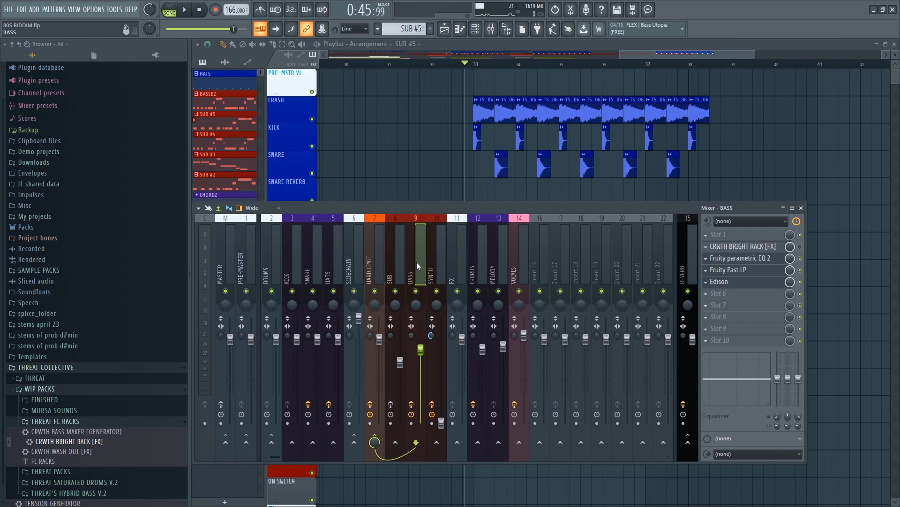
click(769, 261)
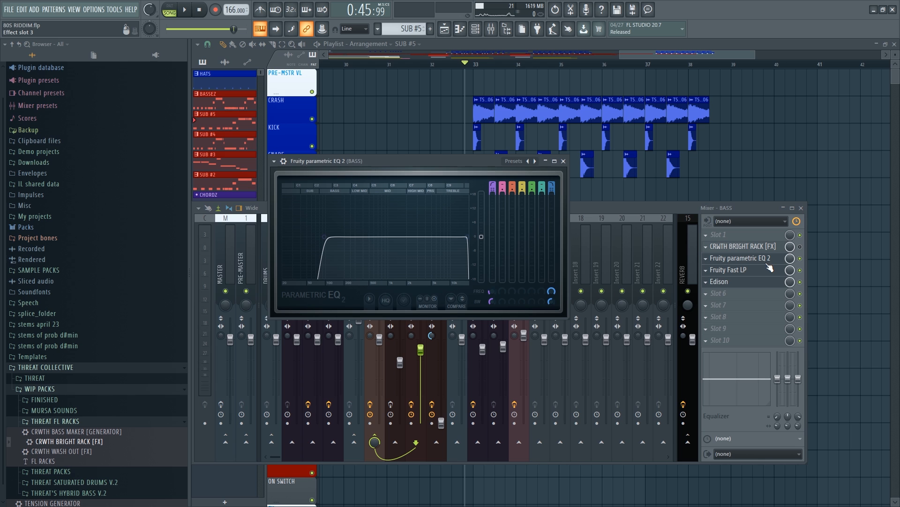
click(769, 274)
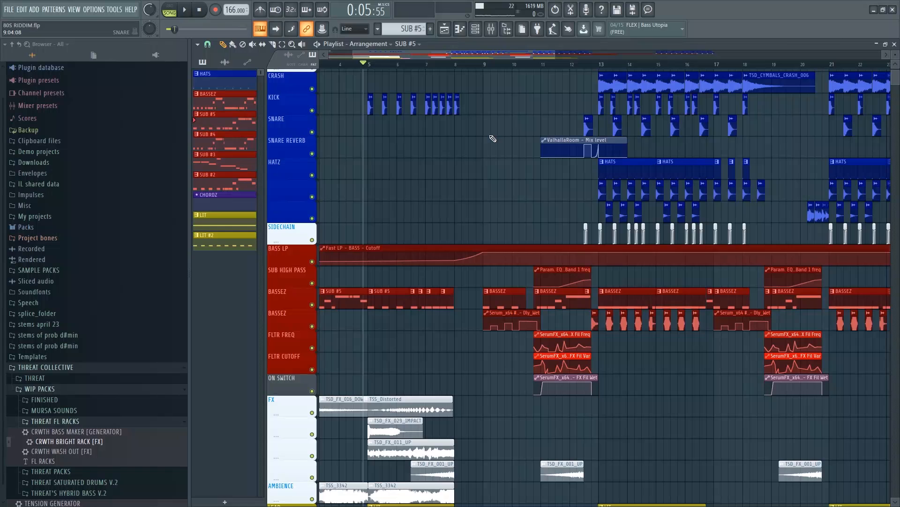
- Select the FX Fil Wet automation clip and inspect the SerumFX_x64 effect on the HARD LIMIT mixer track
scroll(493, 138, down, 2)
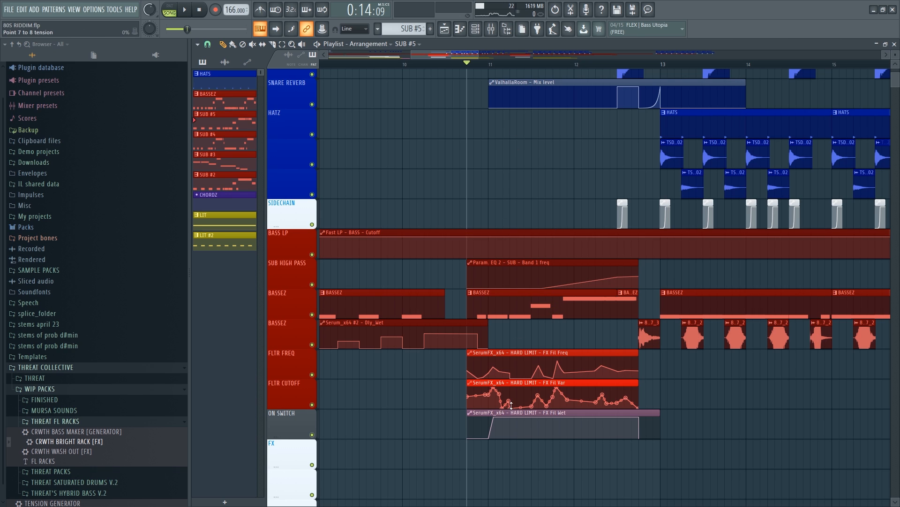
click(499, 415)
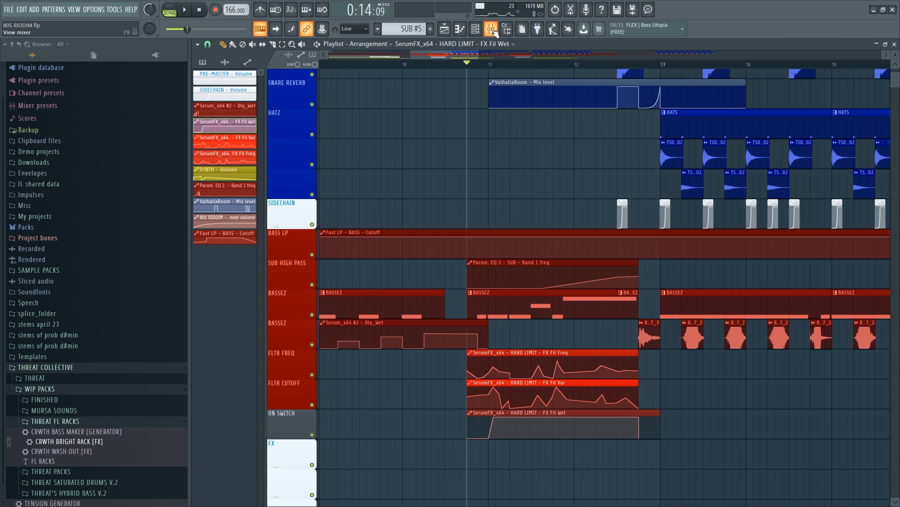
click(493, 30)
click(384, 265)
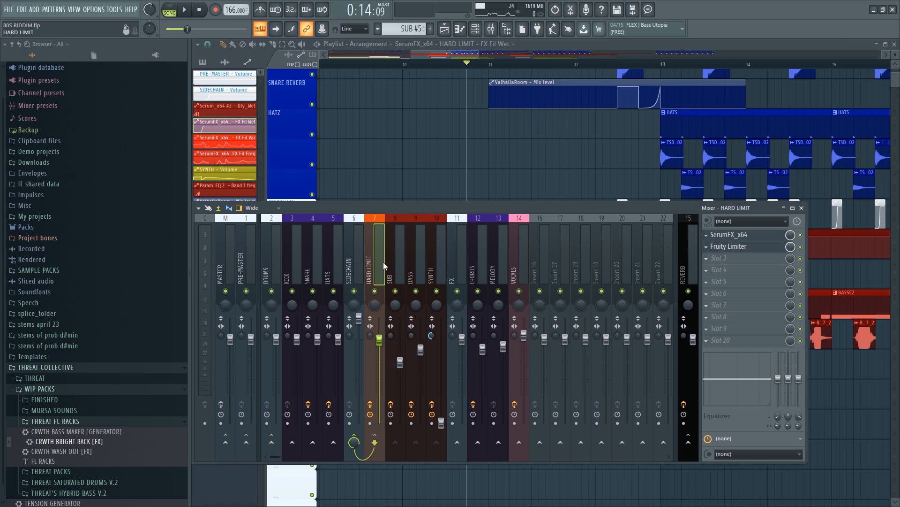
click(764, 239)
drag(420, 103, 517, 94)
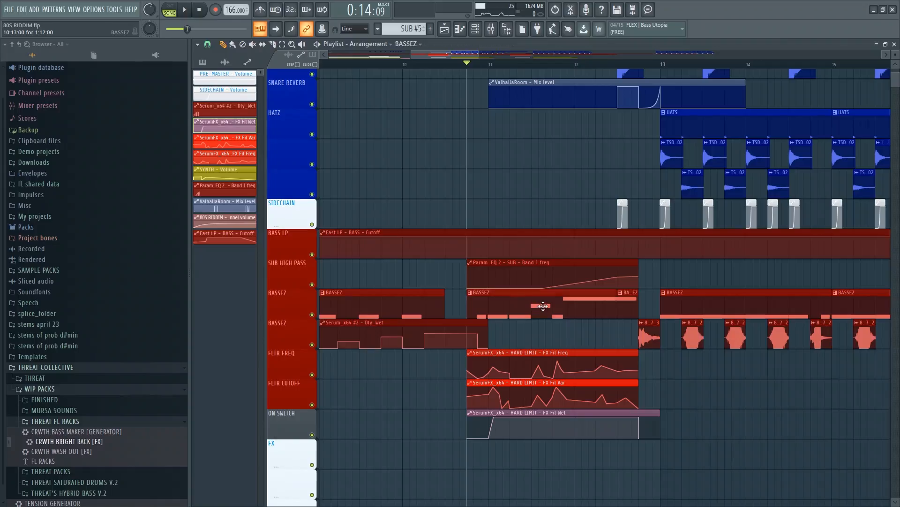
- Open the BASSEZ pattern's Serum_x64 #2 channel, enable its HN 12 filter and audition a note
double_click(543, 306)
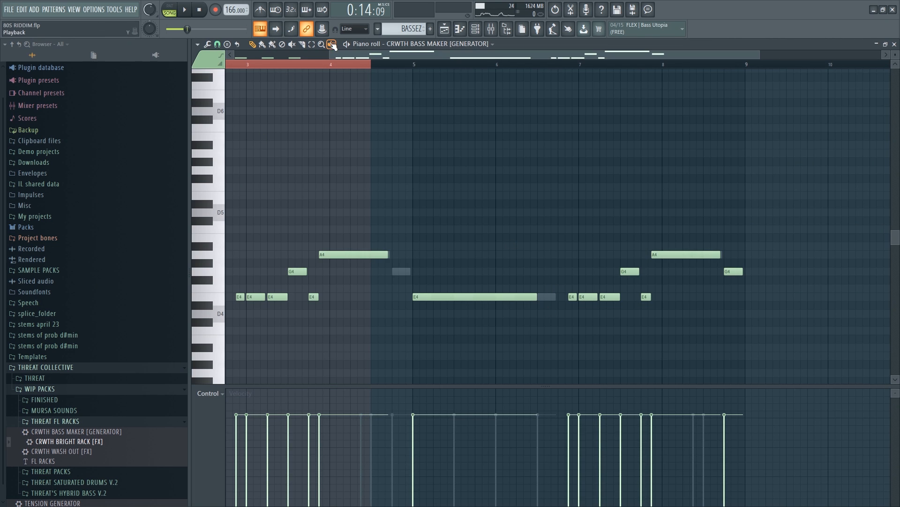
click(475, 29)
click(292, 293)
click(294, 322)
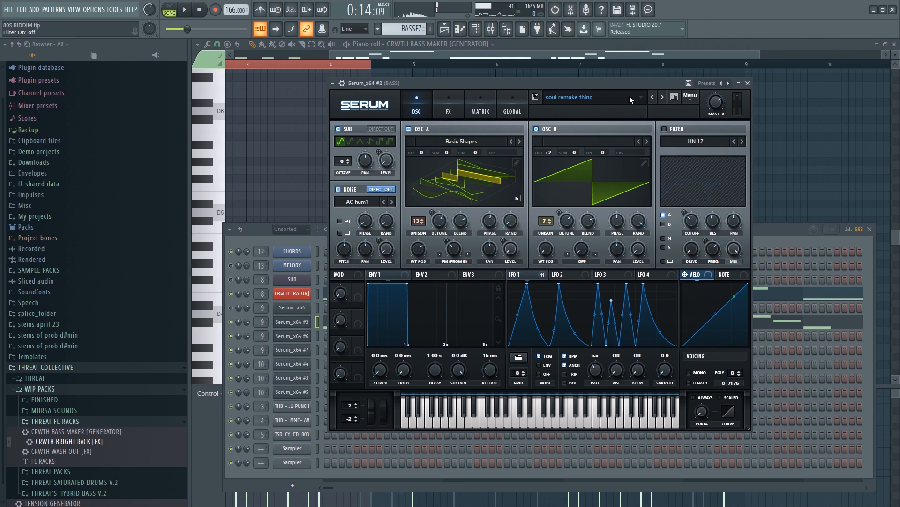
click(677, 128)
key(w)
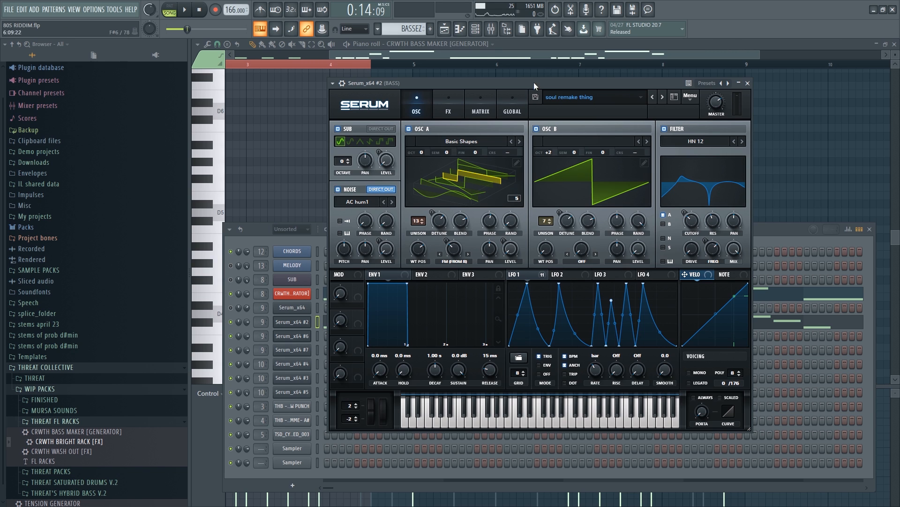
- Close the piano roll to return to the playlist
click(450, 110)
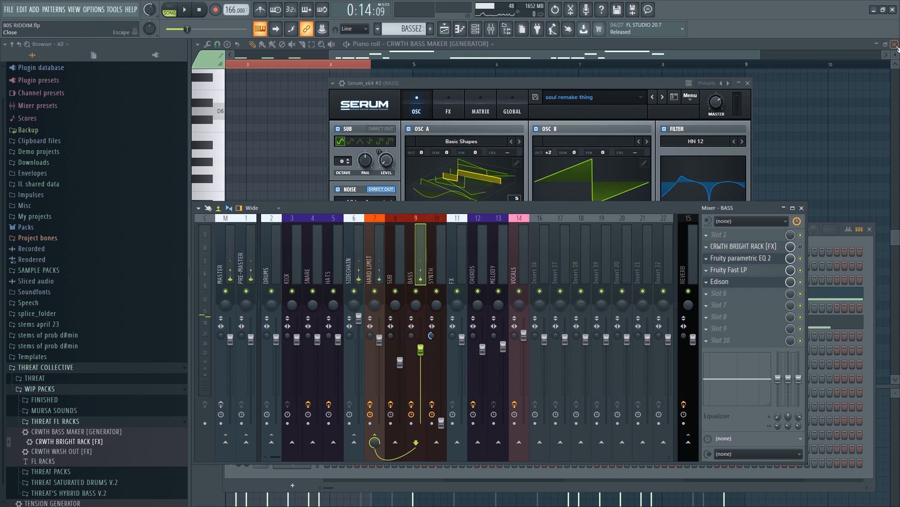
click(896, 46)
click(830, 46)
scroll(549, 365, up, 2)
- Bring up SerumFX_x64 on the HARD LIMIT mixer track again and play the section to hear its filter
click(492, 30)
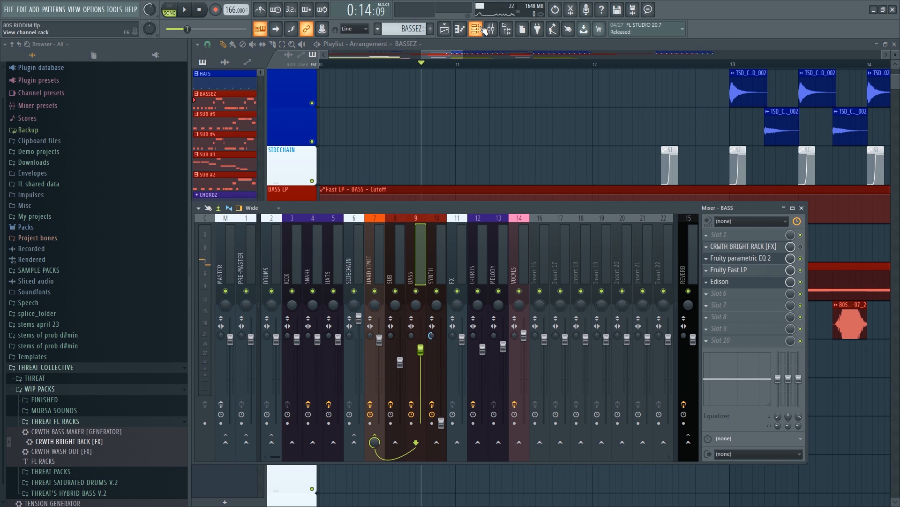
click(390, 265)
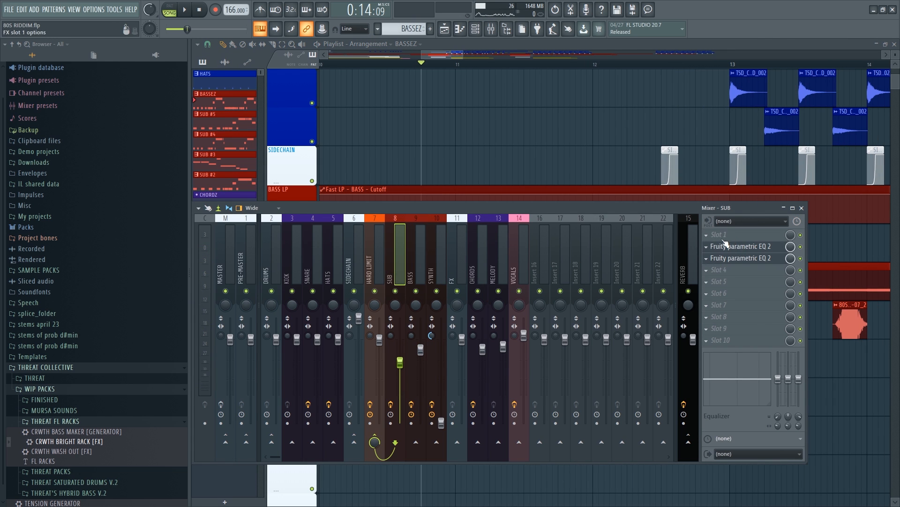
click(376, 257)
click(741, 236)
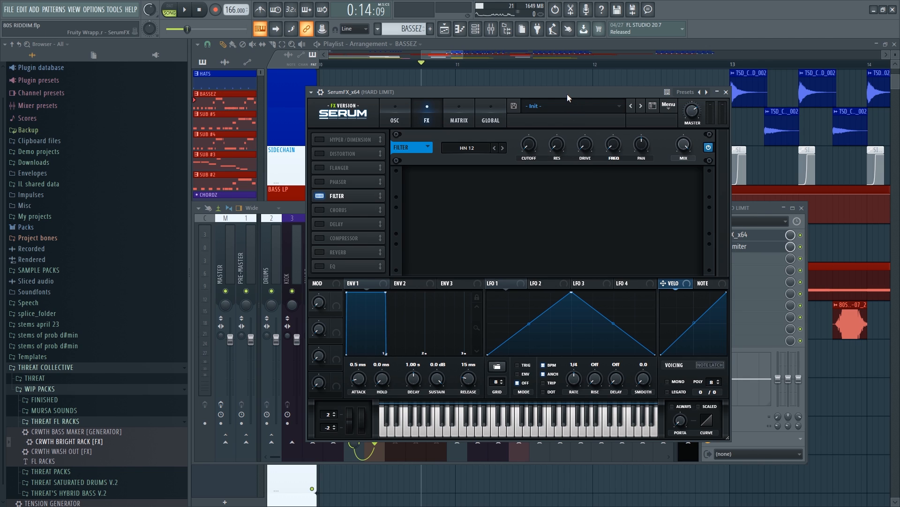
key(space)
key(space)
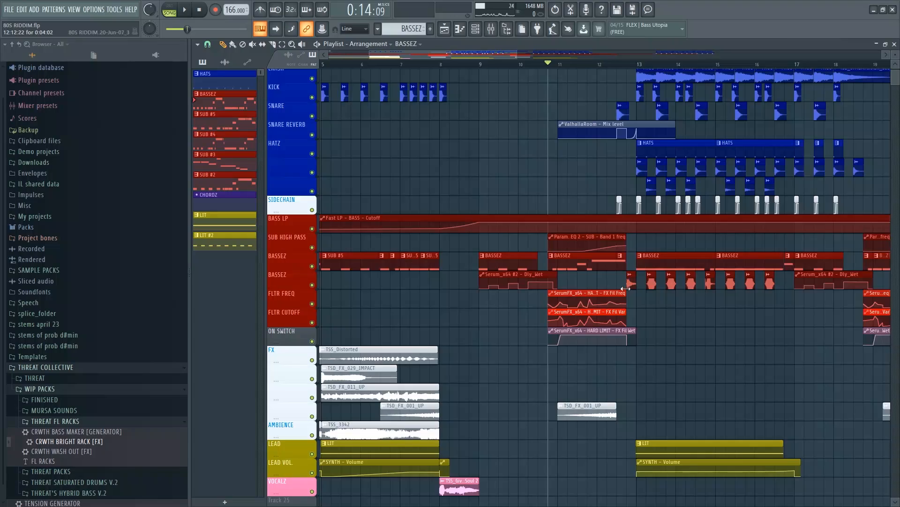
- Open the TSD_FX_001_UP clip between bars 11 and 13 in the FX tracks to view its sample
scroll(631, 279, up, 3)
scroll(647, 319, down, 1)
scroll(610, 399, up, 2)
double_click(601, 426)
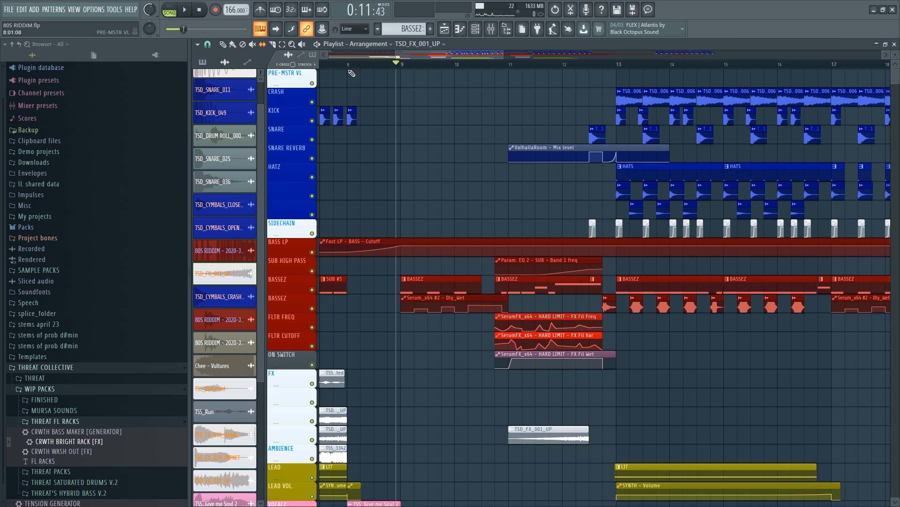
- Play the arrangement from just before bar 9
key(space)
scroll(380, 151, up, 2)
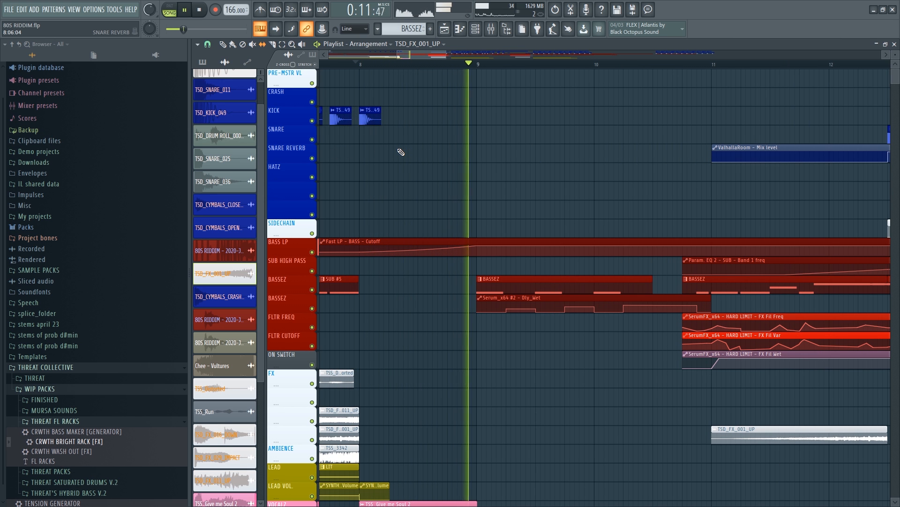
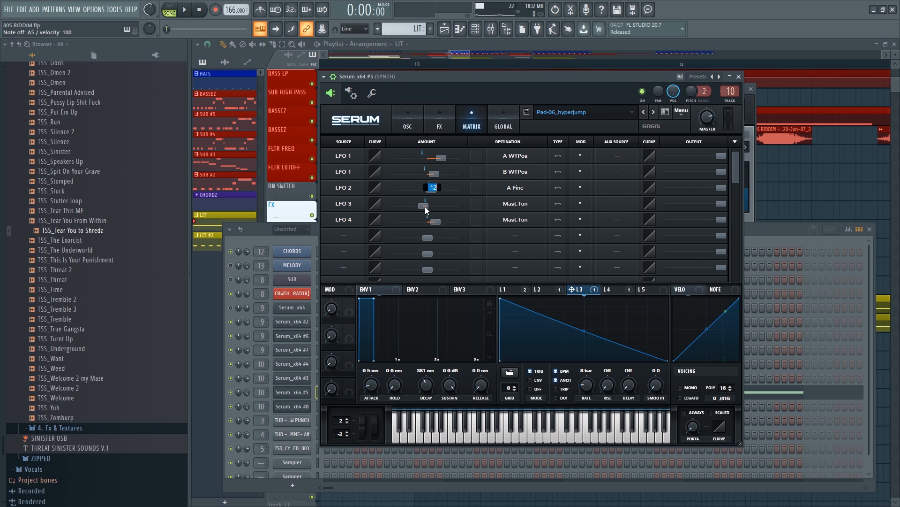
- Set the LFO 3 to Mast.Tun modulation amount to -12 in Serum_x64 #5 and audition a note
text(-12S)
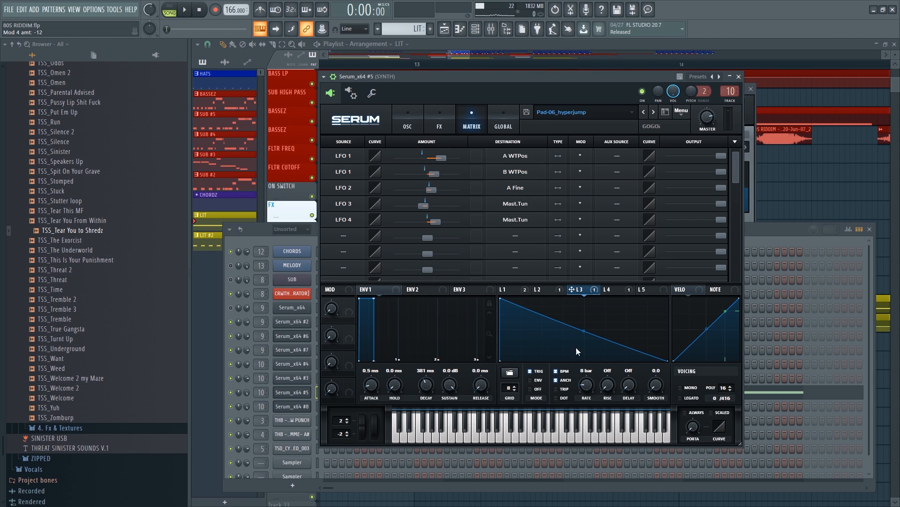
key(c)
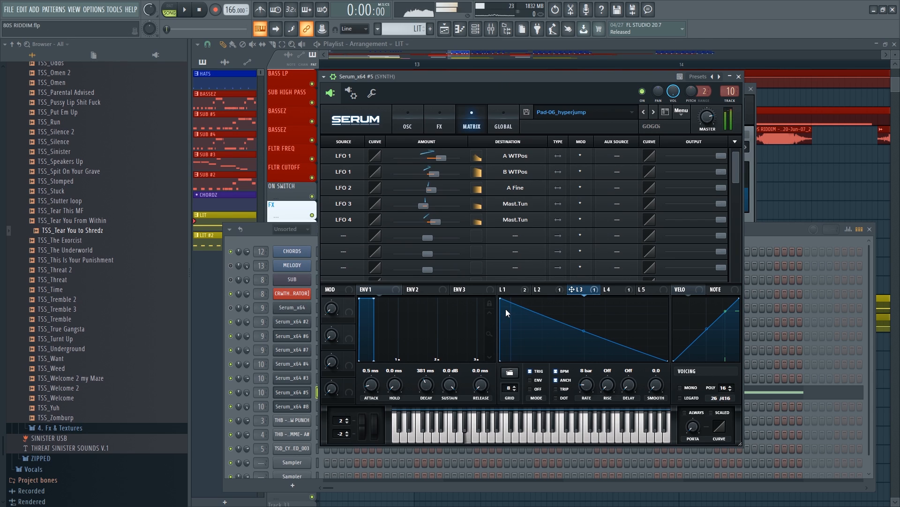
- Try LFO 3's rate at 2 bar while auditioning a note, and return the rate to 8 bar
click(590, 385)
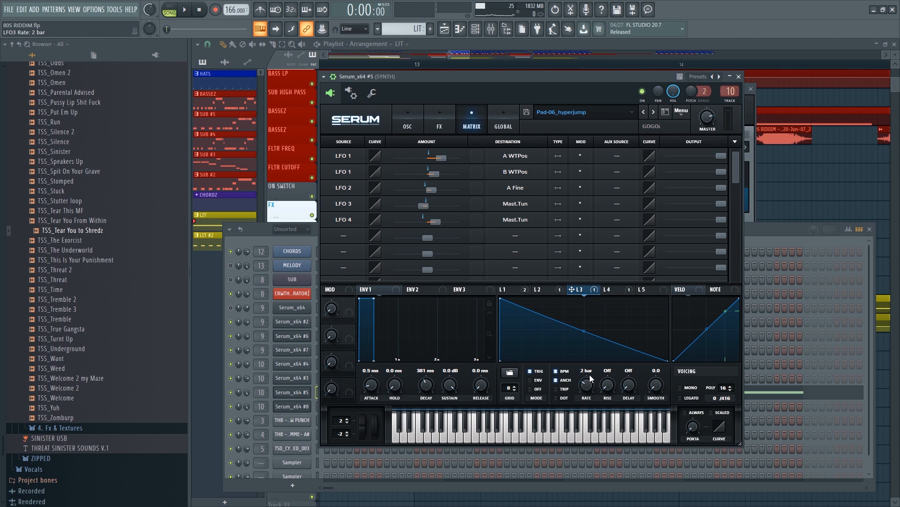
key(c)
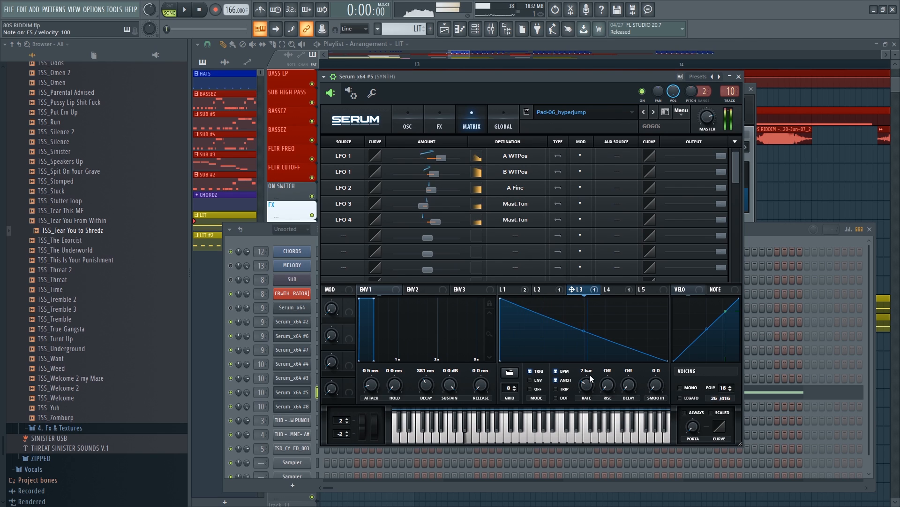
drag(589, 376, 590, 391)
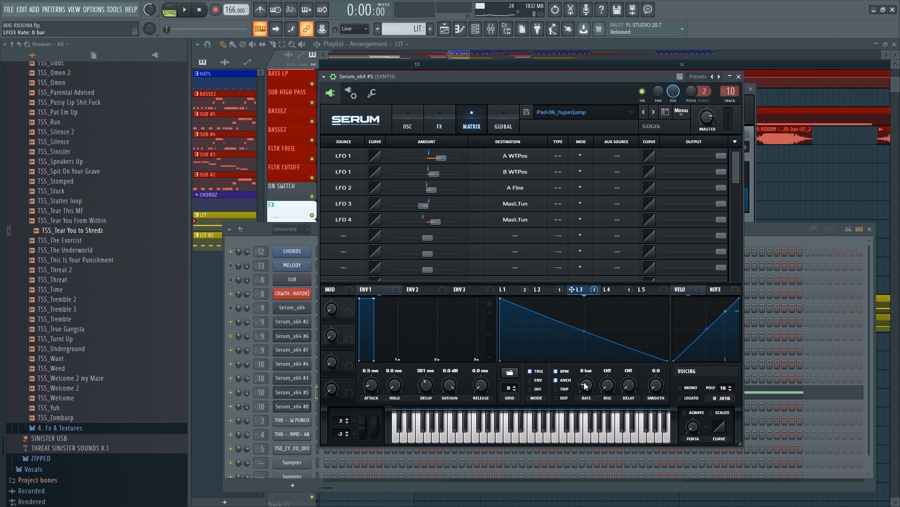
- Bring up LFO 4, set its Mast.Tun modulation amount to 24 and audition notes
click(614, 290)
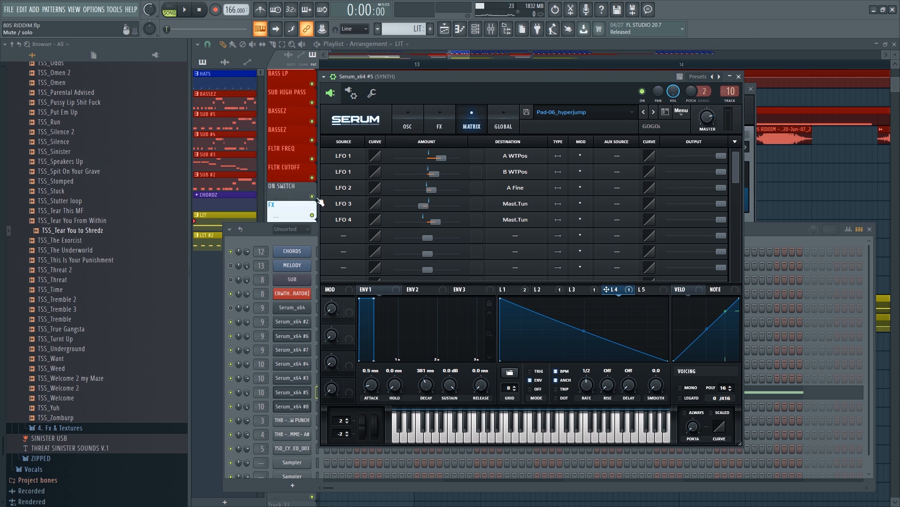
click(344, 219)
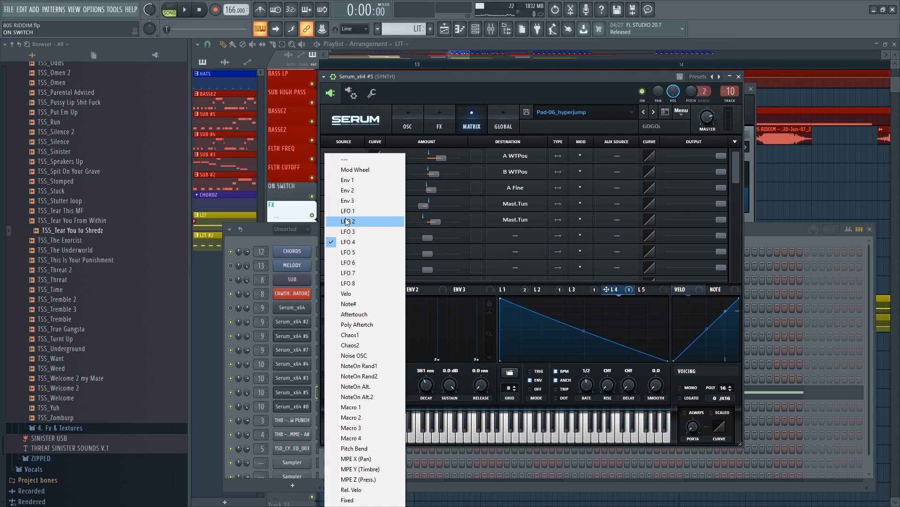
click(519, 221)
click(434, 223)
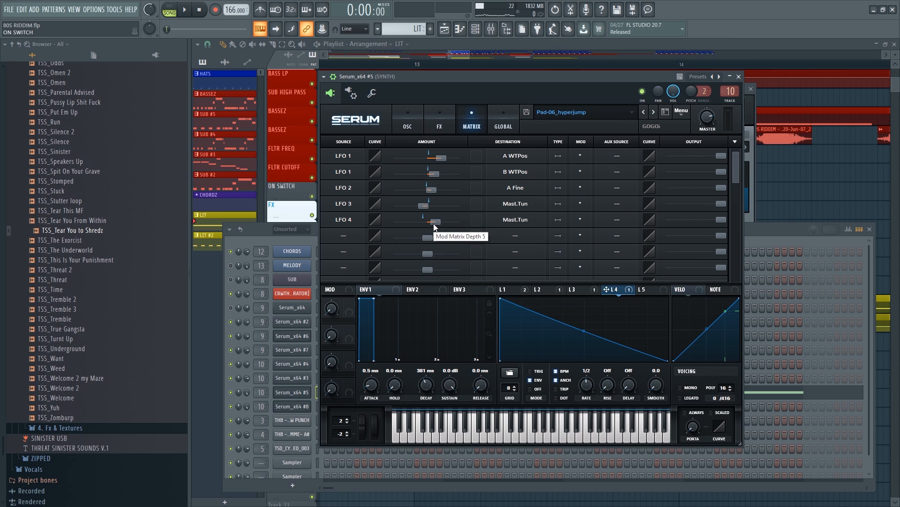
text(24)
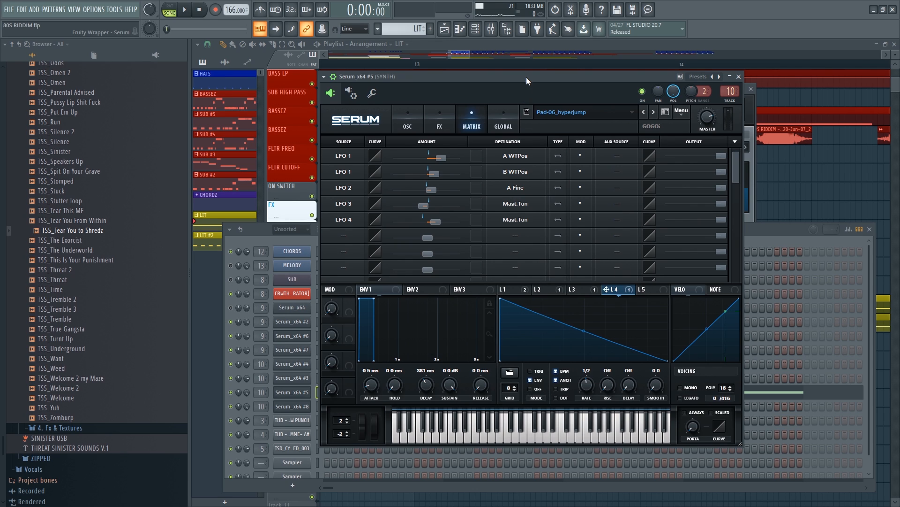
key(c)
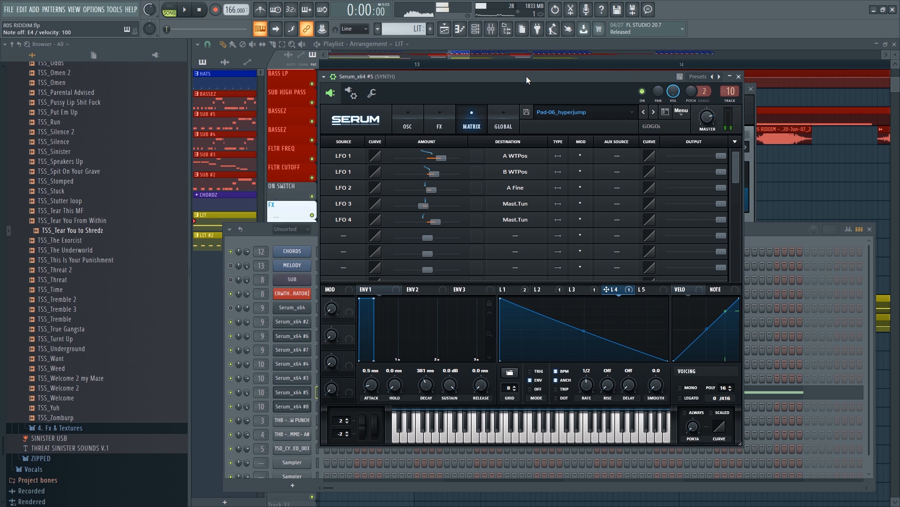
key(w)
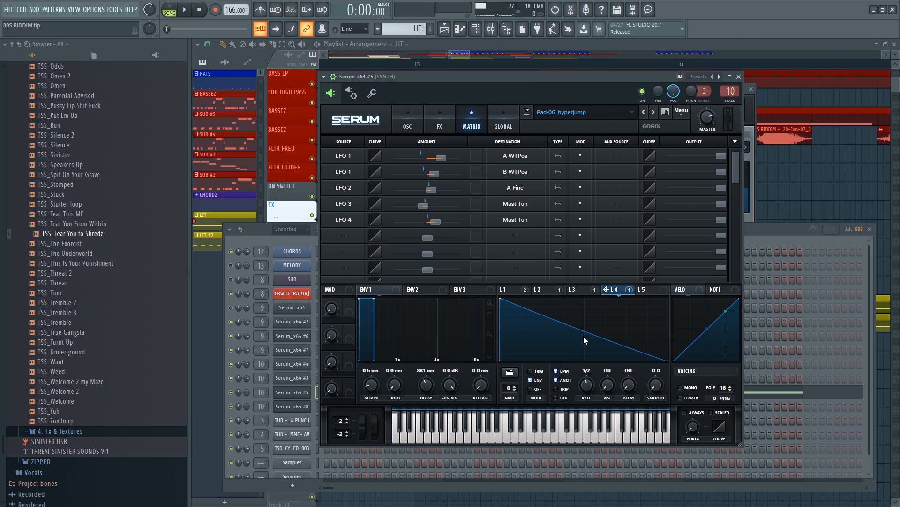
- Bend LFO 4's falling curve inward and then outward into a convex shape, auditioning a note with each
mouse_move(584, 333)
mouse_down()
mouse_move(584, 345)
mouse_move(587, 334)
mouse_up()
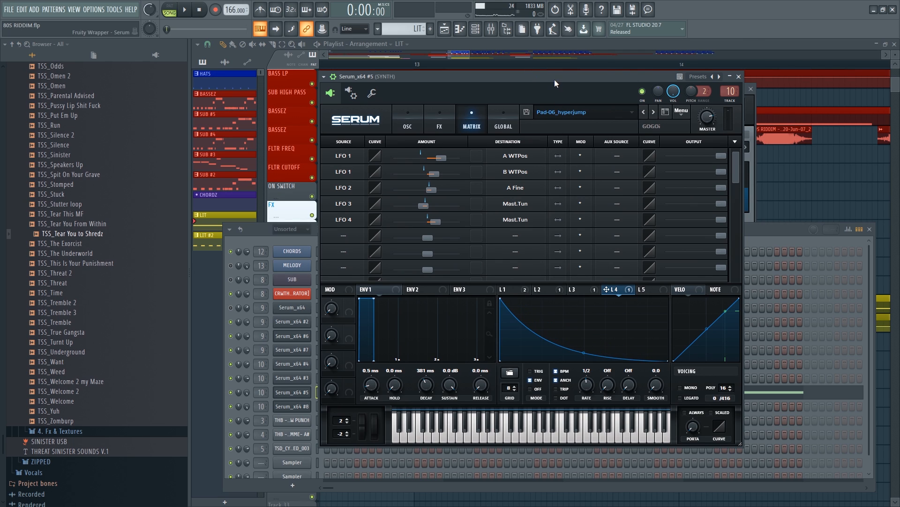
key(w)
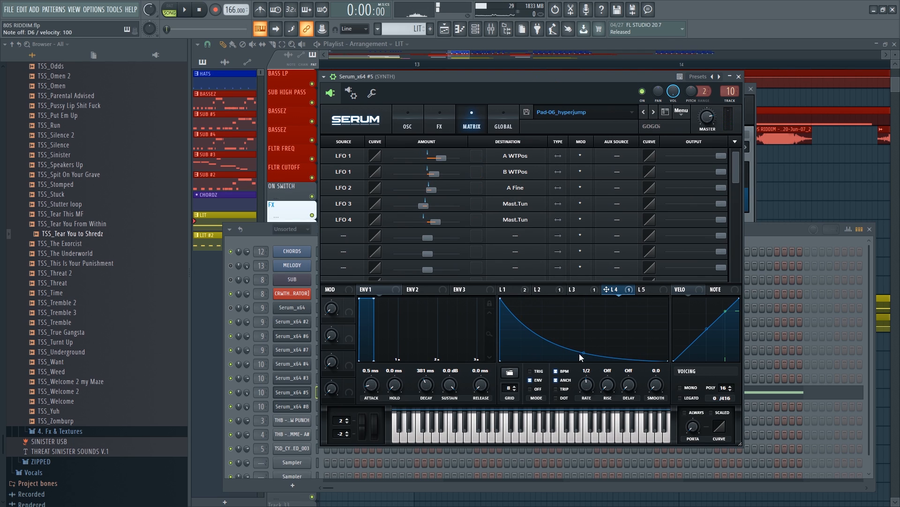
drag(580, 351, 591, 328)
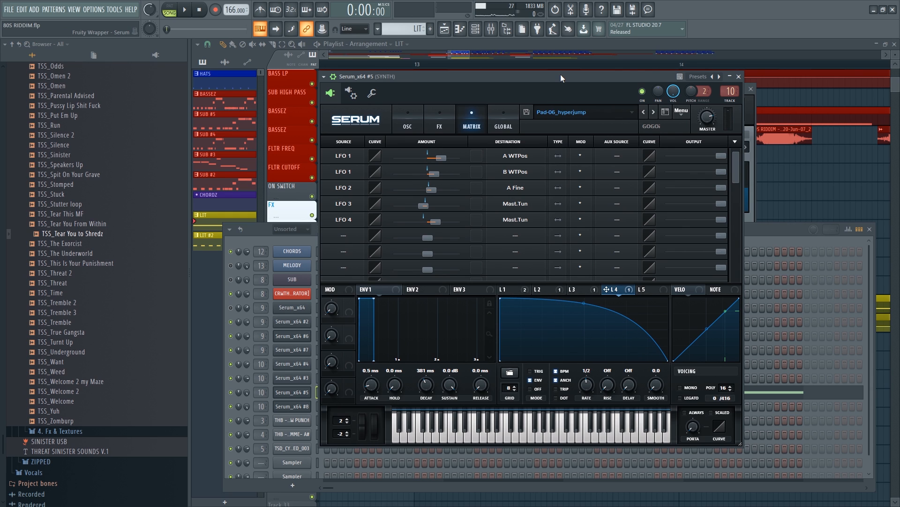
key(w)
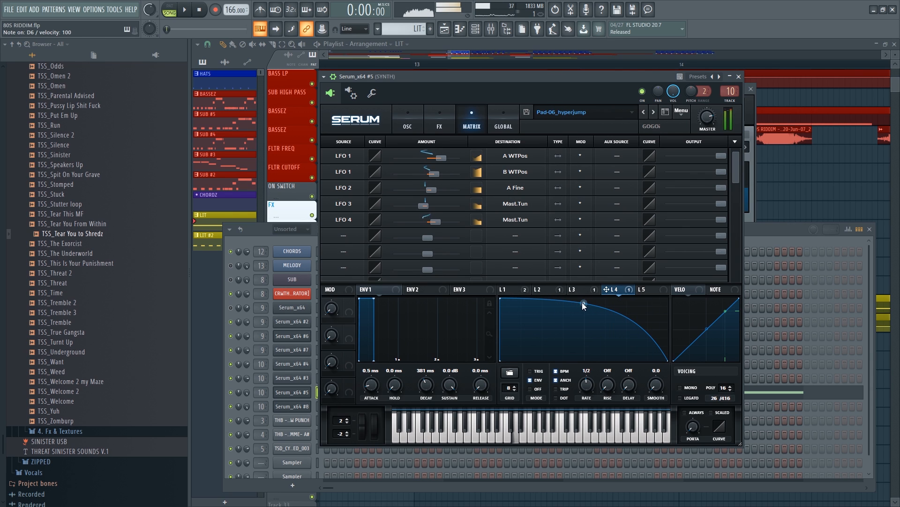
- Return to the playlist and play the arrangement from about bar 11
click(479, 46)
scroll(595, 156, down, 5)
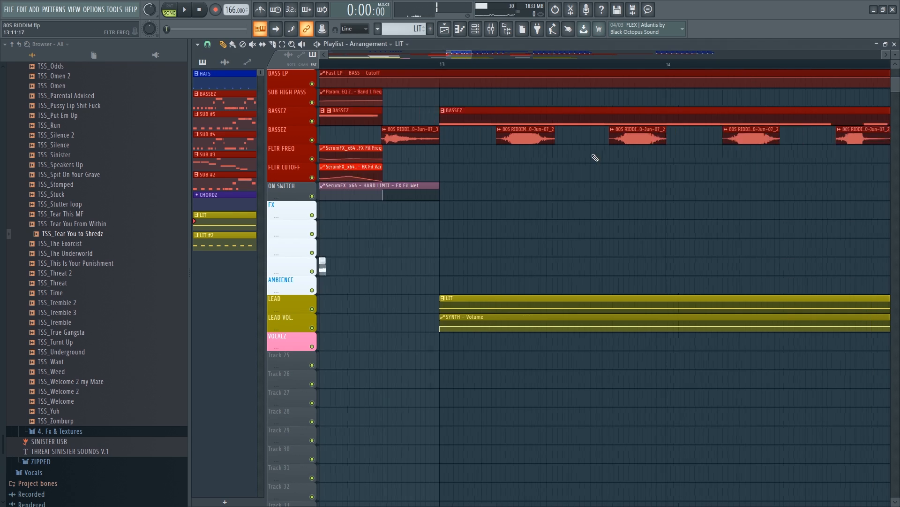
click(399, 71)
click(403, 65)
key(space)
- Examine the drum, bass, FX and lead clips around bars 11 to 20 during playback, and stop it
scroll(487, 111, down, 2)
scroll(492, 113, down, 1)
scroll(533, 118, up, 3)
scroll(523, 108, down, 5)
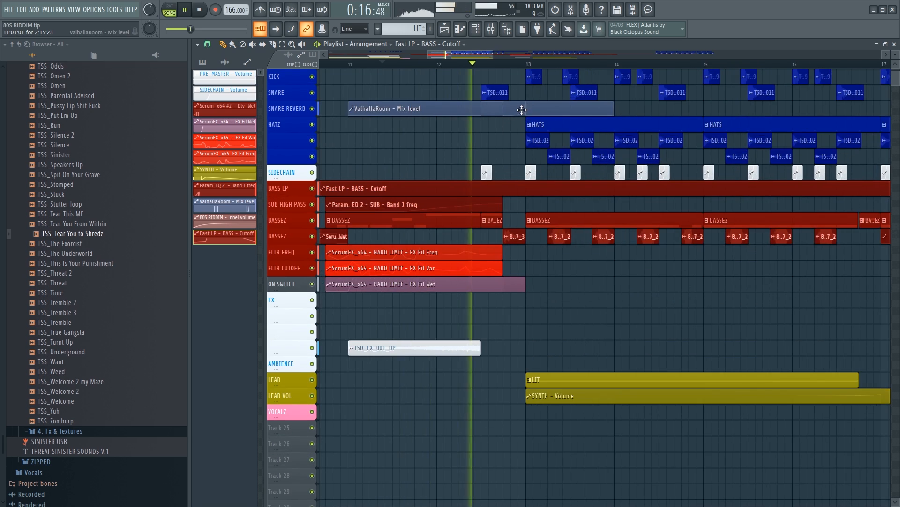
scroll(573, 142, up, 2)
key(F6)
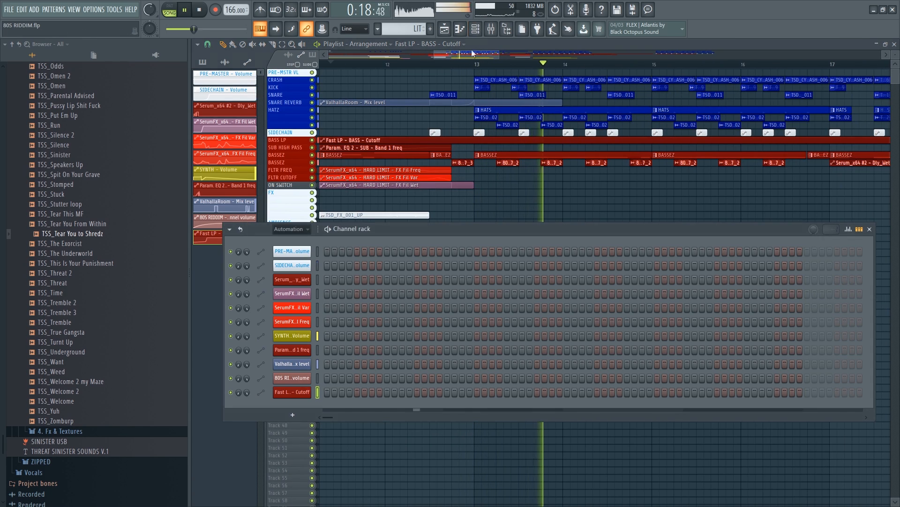
key(F6)
scroll(512, 195, up, 4)
scroll(531, 197, down, 5)
scroll(581, 191, down, 2)
scroll(597, 189, up, 3)
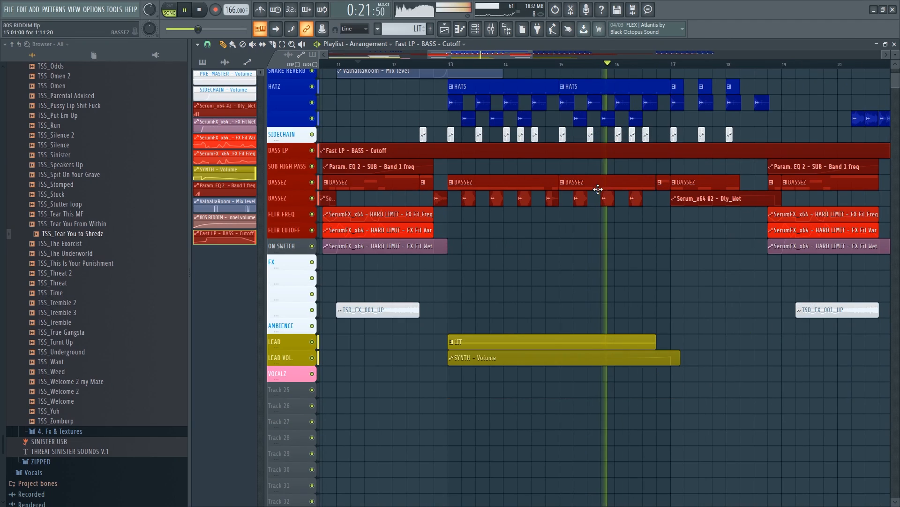
key(F6)
key(space)
- Inspect the SYNTH mixer track's CRWTH BRIGHT RACK, Fruity parametric EQ 2 and Fruity Stereo Shaper, and close all windows
click(475, 29)
click(491, 29)
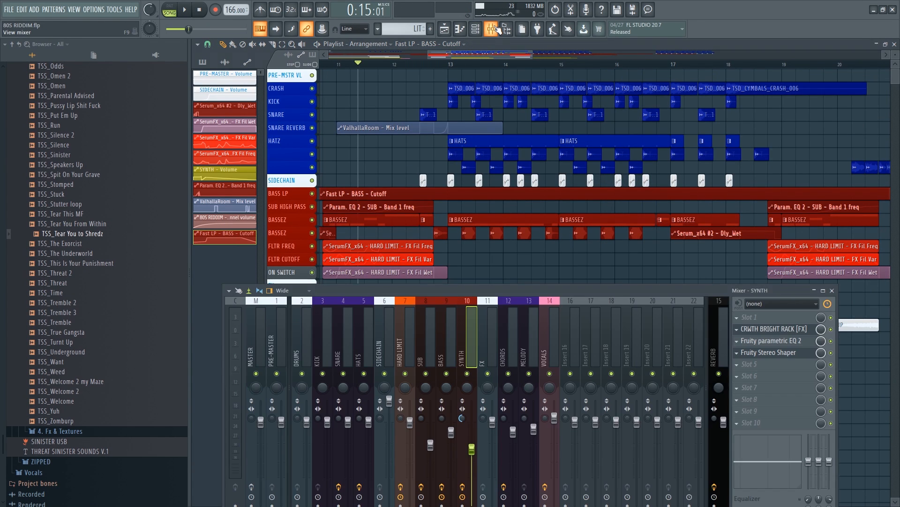
click(791, 330)
click(792, 341)
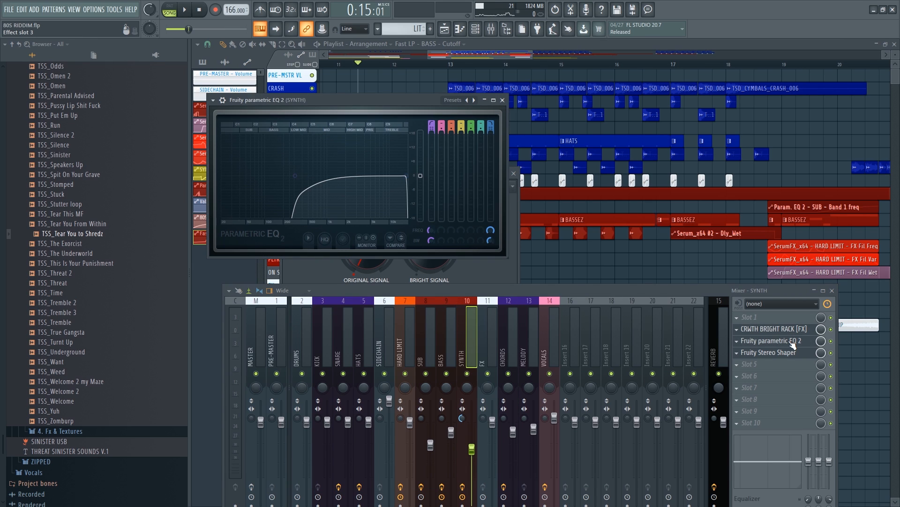
click(793, 353)
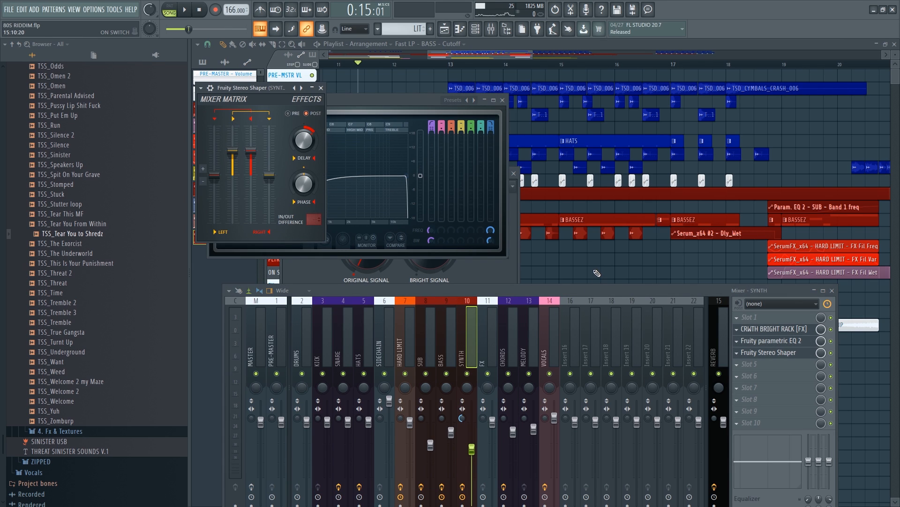
key(F12)
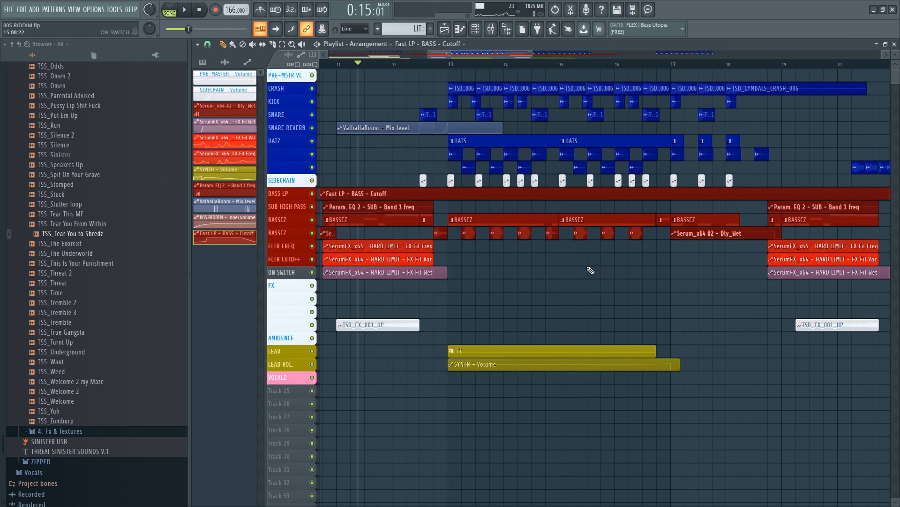
- Reopen the Serum_x64 #5 channel and view its modulation matrix and effects page
key(F6)
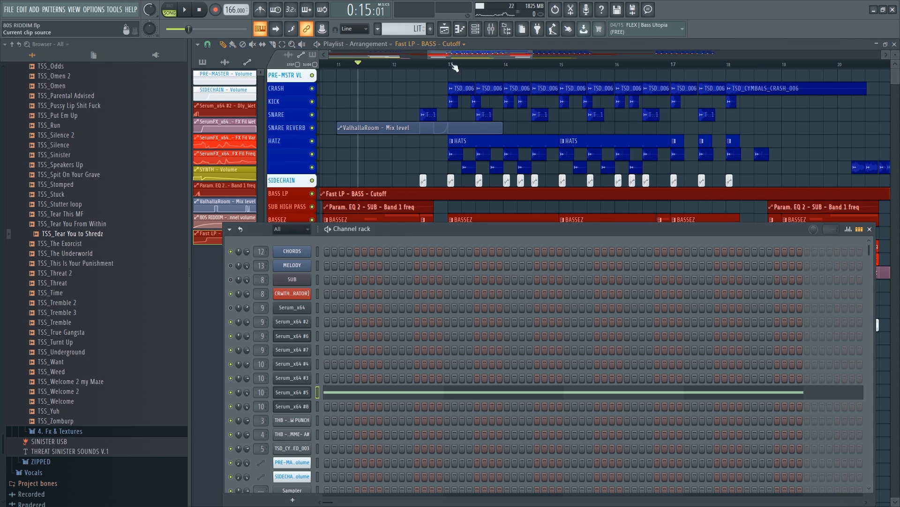
click(301, 391)
click(472, 124)
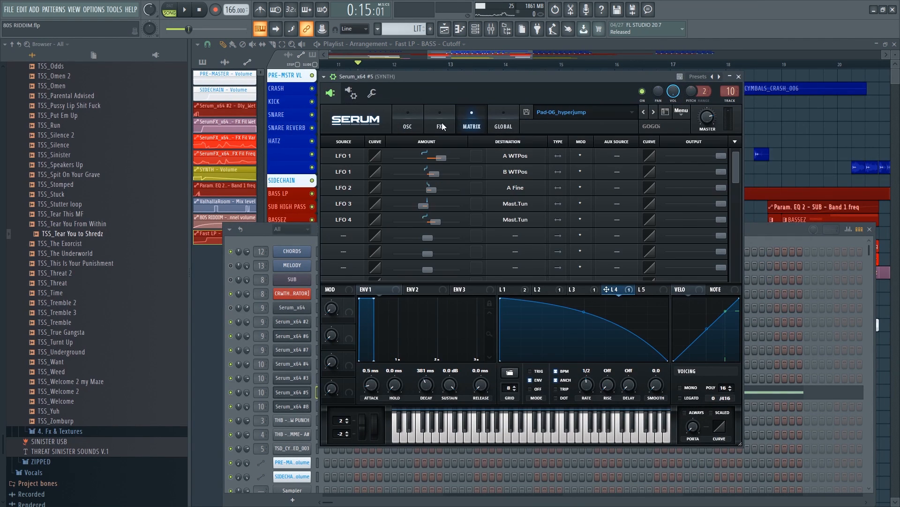
click(441, 123)
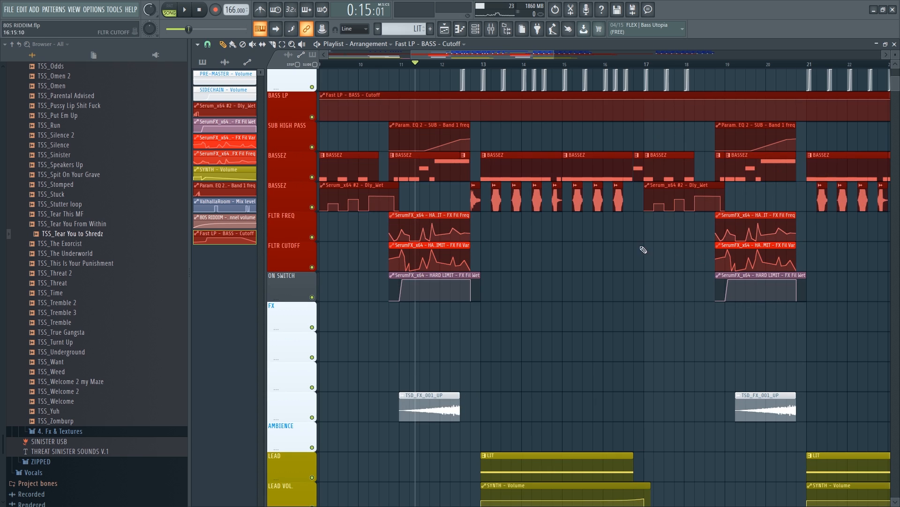
- Review the lead tracks in the playlist and play bars 13 to 17 with both BASSEZ tracks muted
scroll(643, 250, down, 4)
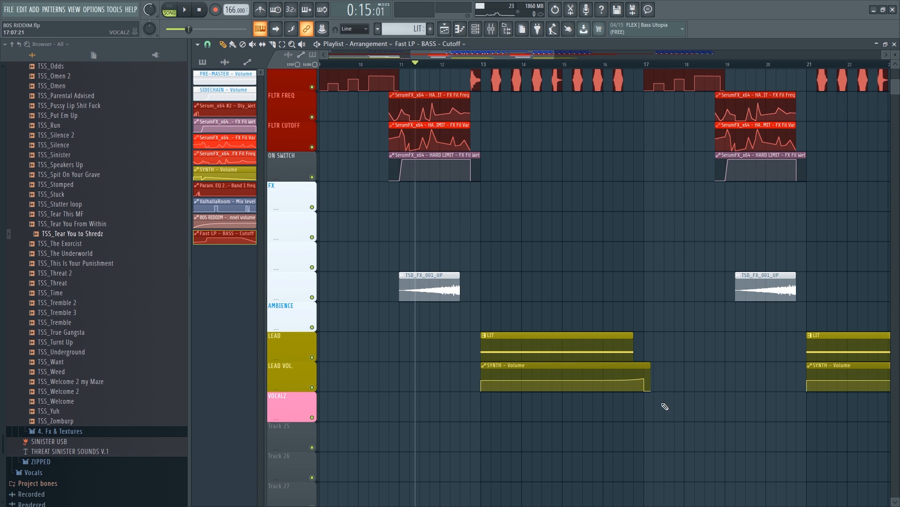
scroll(649, 385, up, 5)
scroll(643, 375, up, 2)
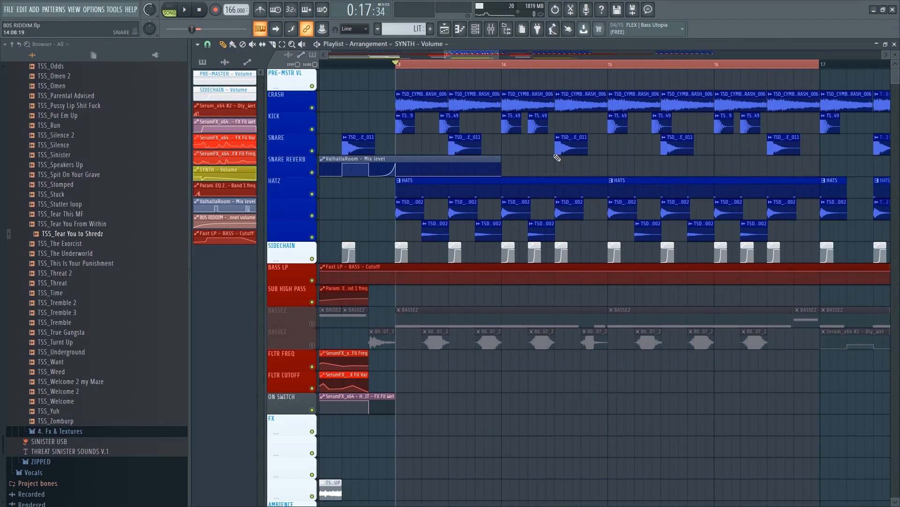
key(space)
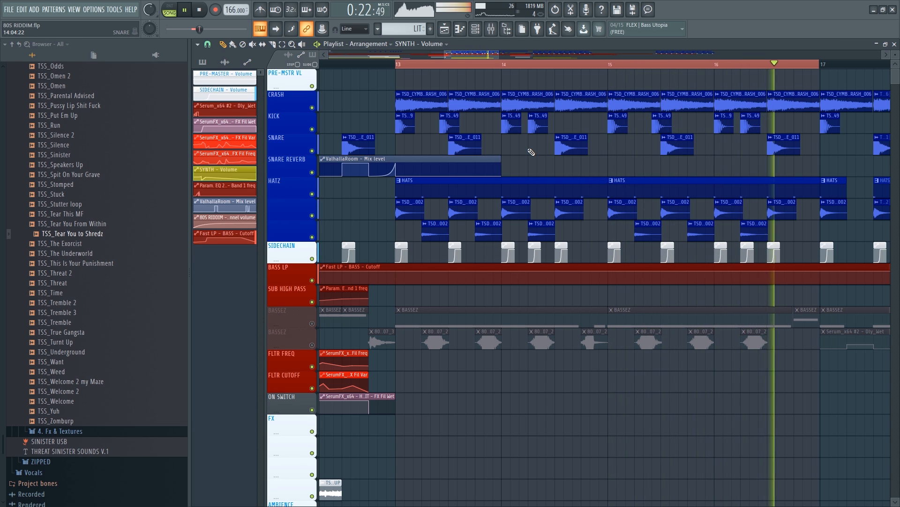
key(space)
- Unmute the BASSEZ track that holds the pattern clips
click(312, 323)
click(476, 31)
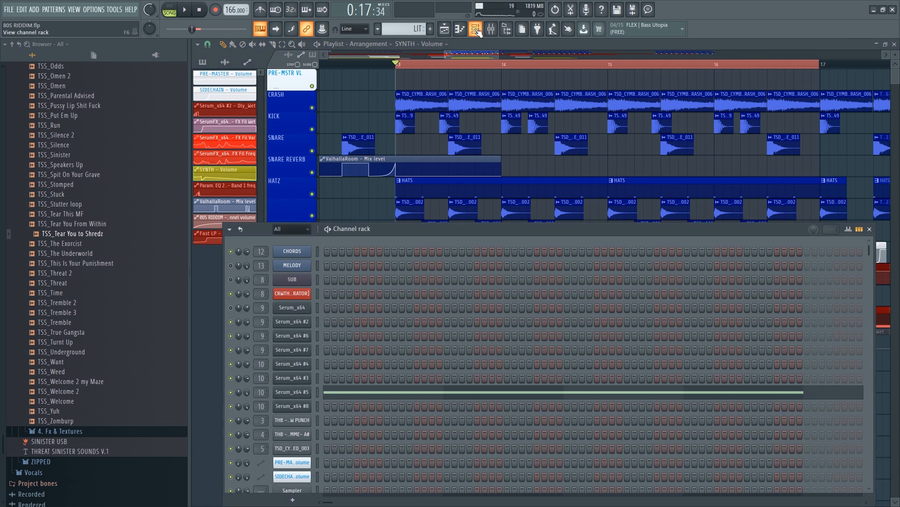
key(Escape)
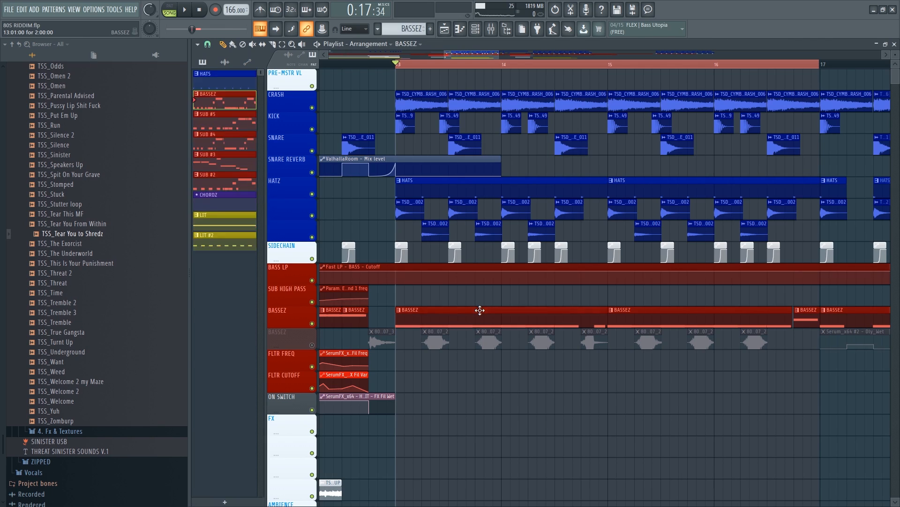
- Check the BASSEZ clip's CRWTH BASS MAKER notes, show the pattern's channels and play bars 13 to 17
double_click(488, 312)
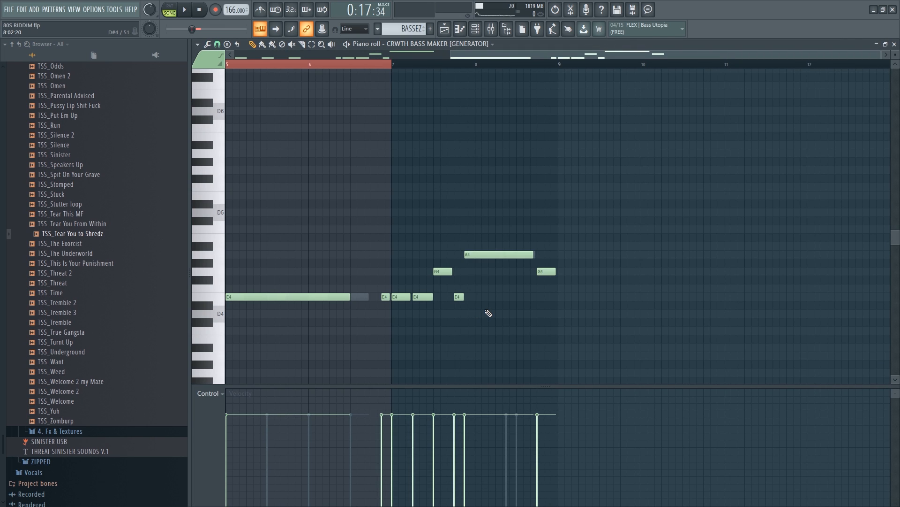
click(476, 31)
key(Escape)
key(space)
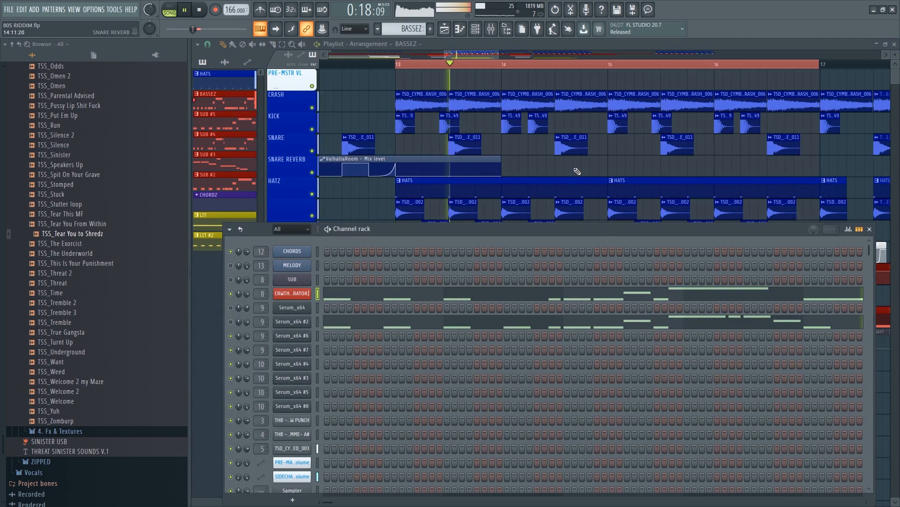
- Close the channel rack and review the playlist's drum, sidechain and bass tracks during playback of bars 13 to 17
key(Escape)
scroll(558, 253, up, 2)
scroll(563, 259, down, 1)
scroll(613, 269, up, 2)
scroll(633, 271, down, 2)
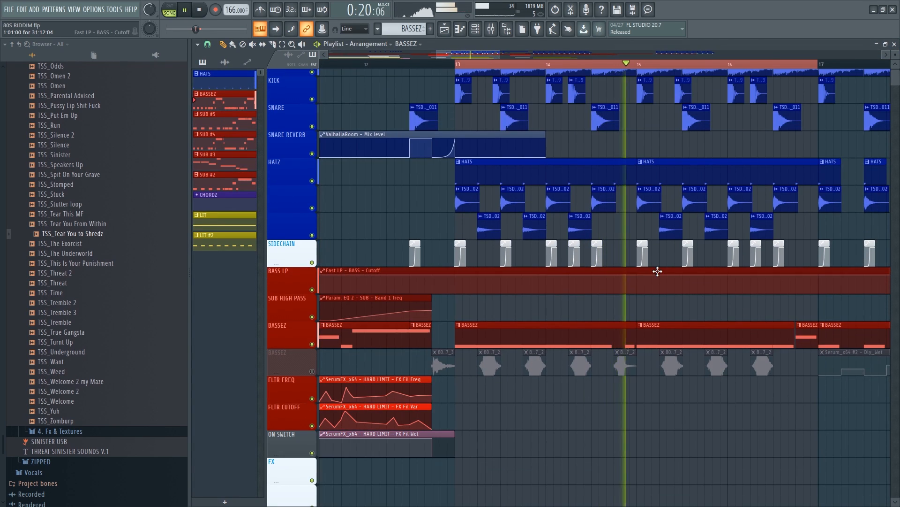
scroll(642, 282, down, 2)
scroll(648, 293, down, 1)
scroll(672, 308, up, 3)
scroll(672, 307, down, 5)
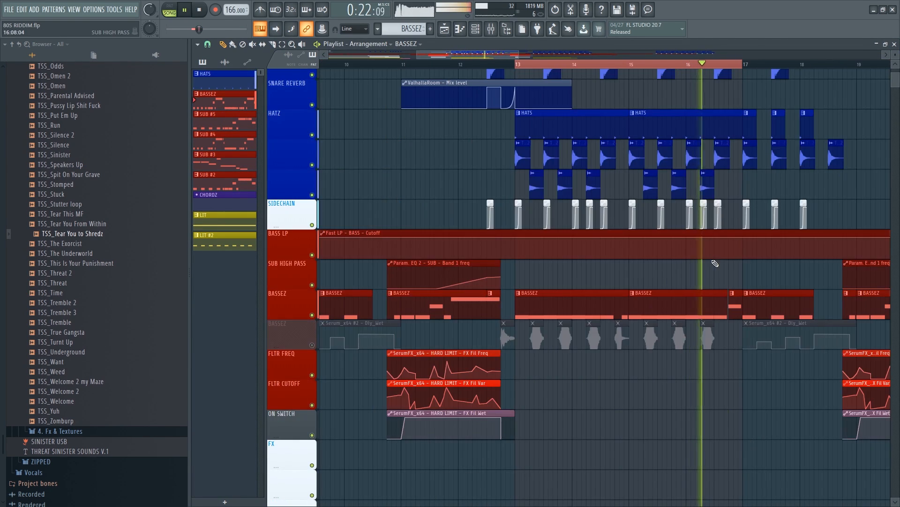
scroll(628, 265, up, 6)
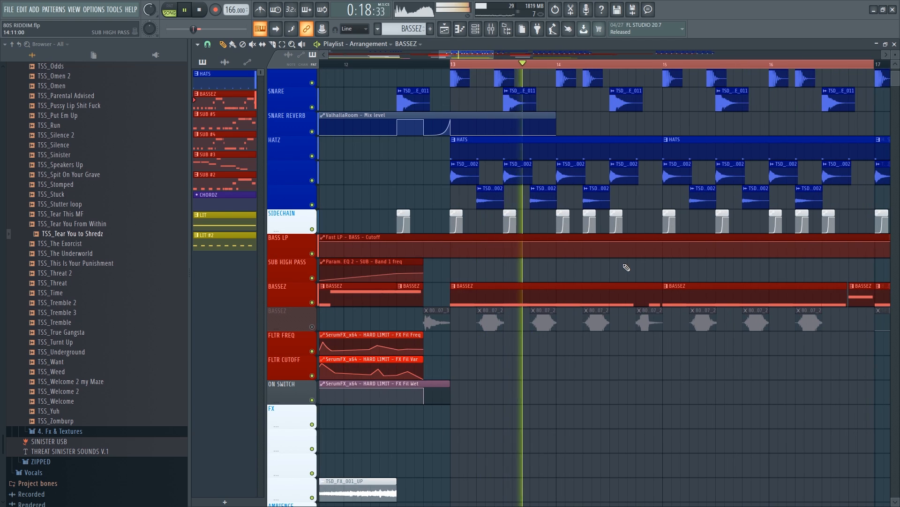
scroll(625, 268, down, 2)
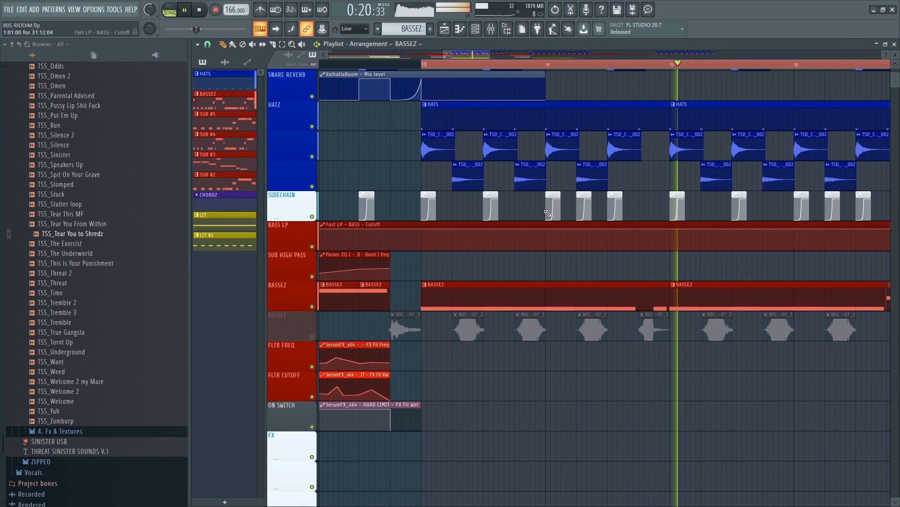
key(space)
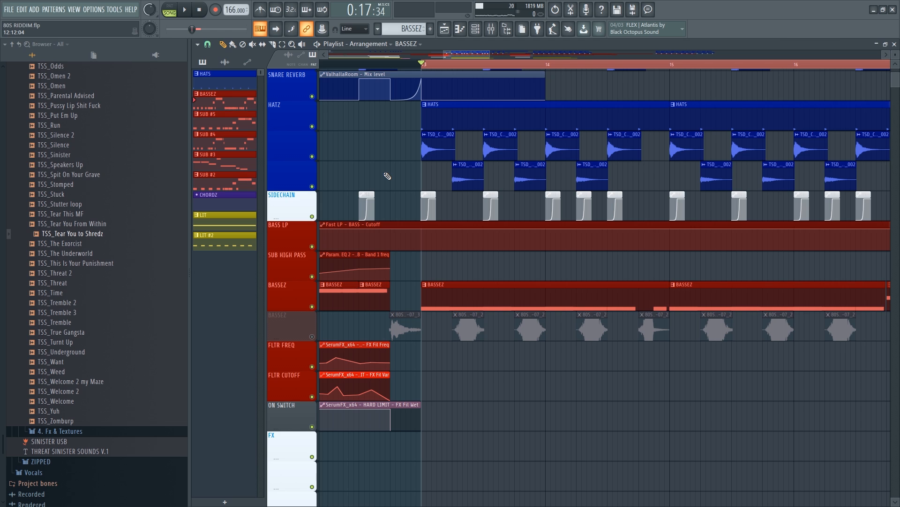
- Play the start of the bar 13 drop again with the BASSEZ audio-clip track muted
scroll(394, 194, down, 3)
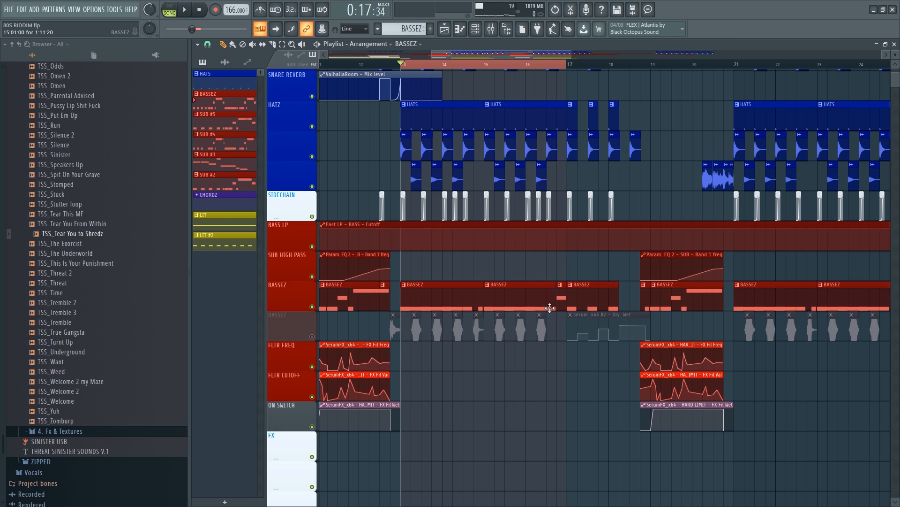
key(space)
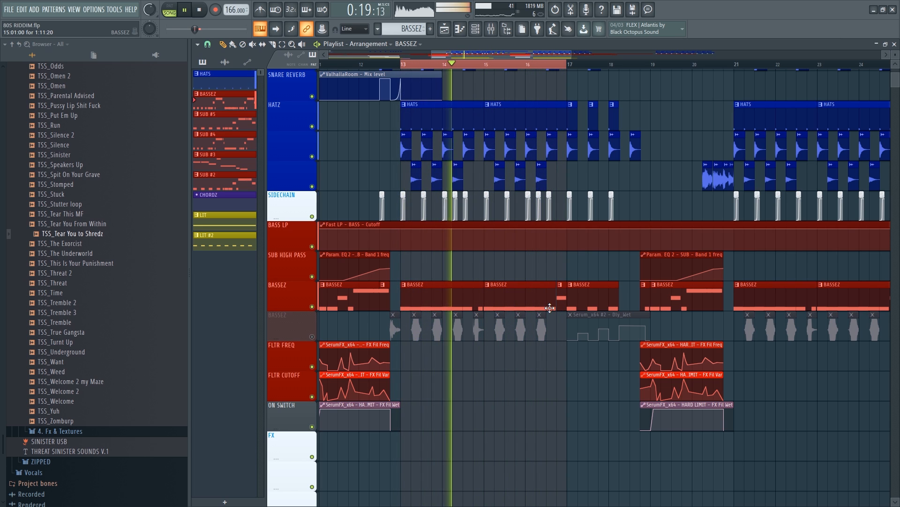
scroll(403, 312, up, 4)
key(space)
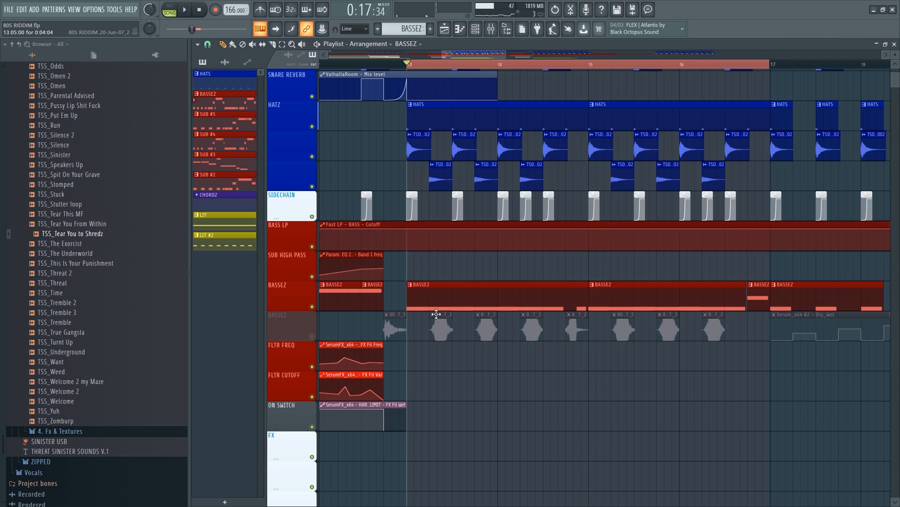
- Open Edison from the BASS mixer track's effects and listen to its recorded bass audio
key(F9)
click(449, 351)
click(772, 364)
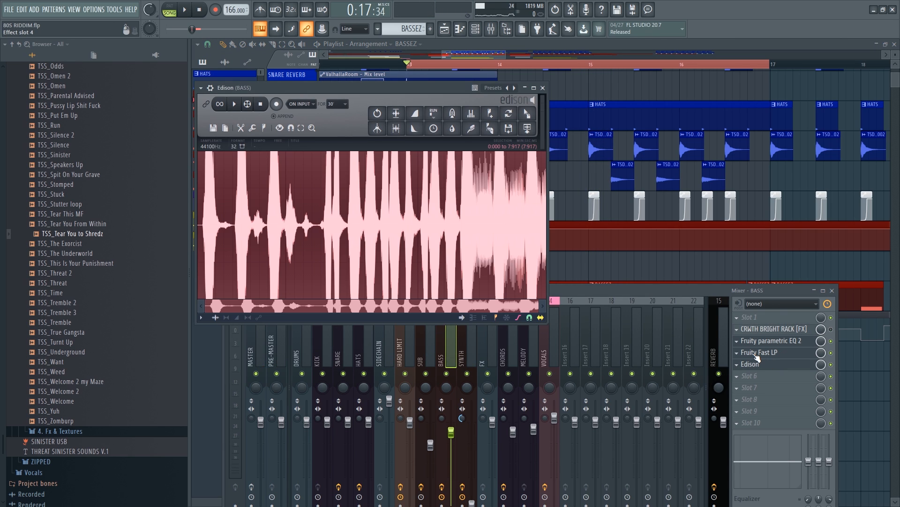
click(238, 104)
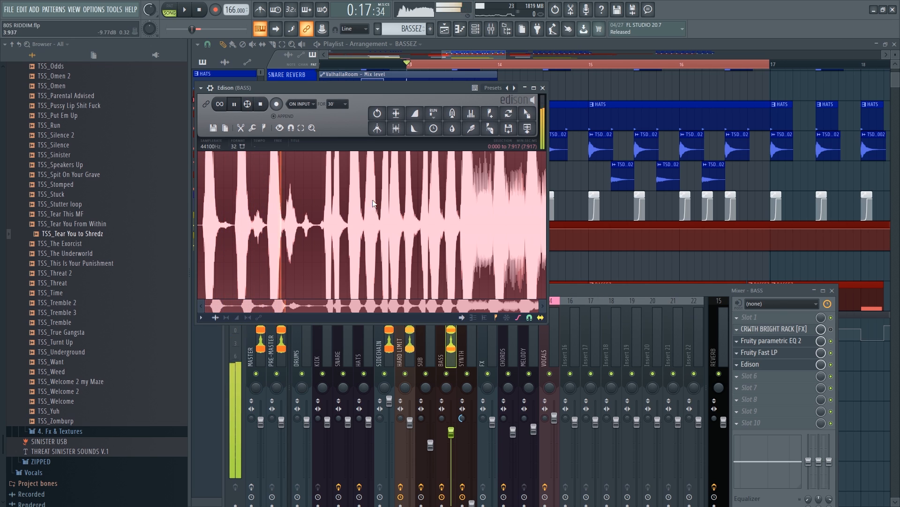
key(space)
- Place Edison's recording on the SUB HIGH PASS playlist track and delete that audio clip again
drag(526, 115, 514, 264)
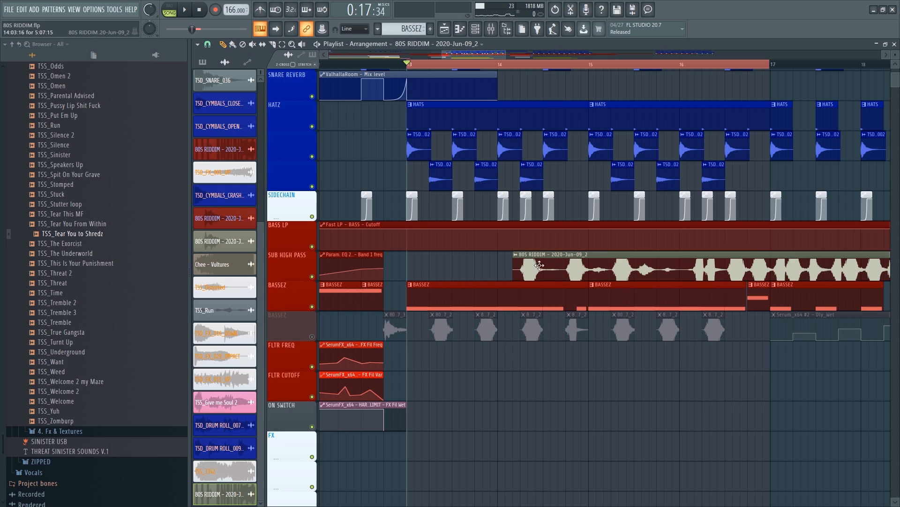
right_click(579, 265)
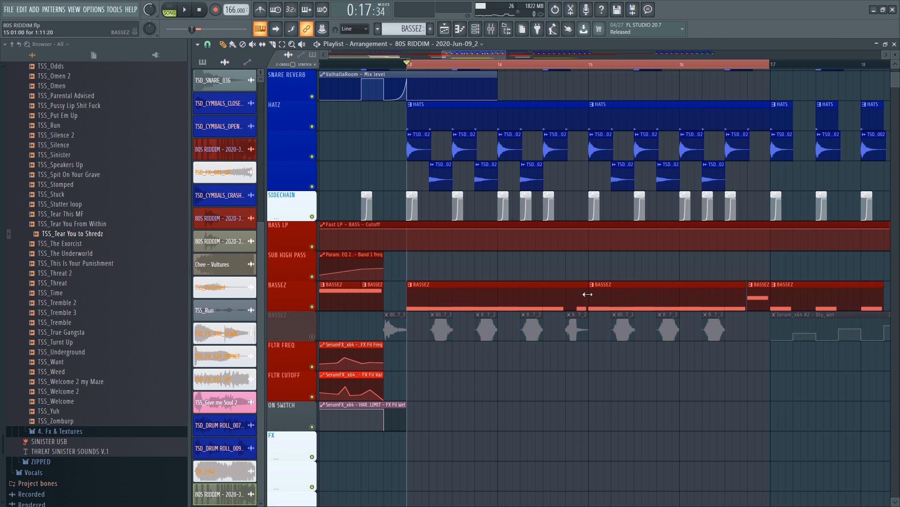
- Unmute the BASSEZ audio-clip track and open the sample settings of one of its clips
click(312, 337)
scroll(382, 333, up, 3)
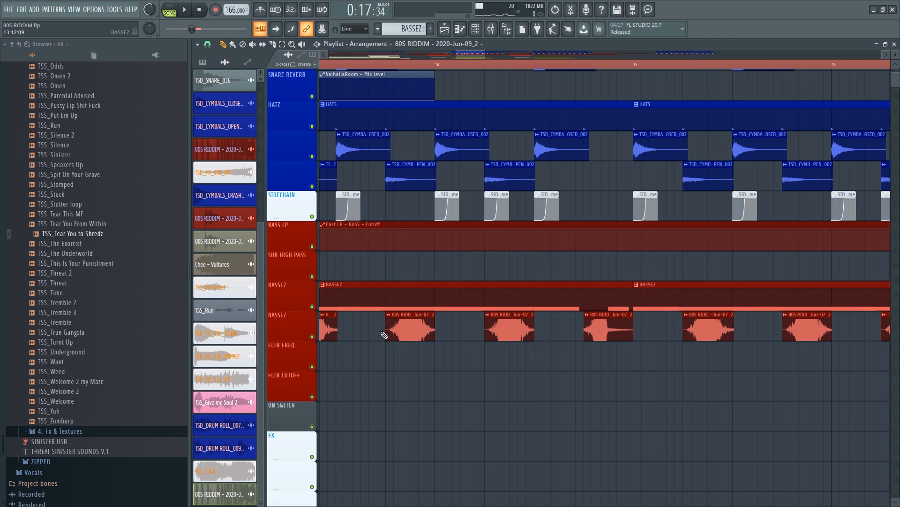
scroll(384, 334, down, 2)
double_click(419, 328)
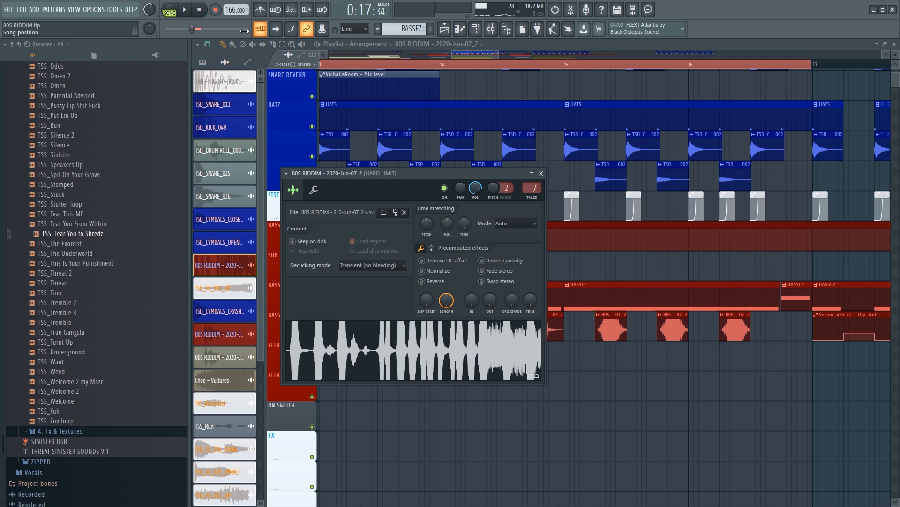
- Play bars 13 to 17 with both BASSEZ tracks active and look over the bass clips and automation
key(space)
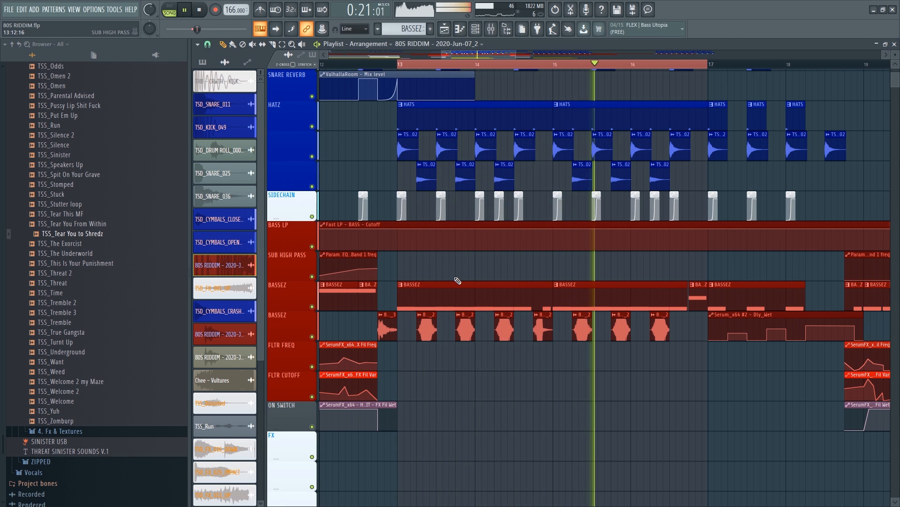
scroll(597, 335, down, 2)
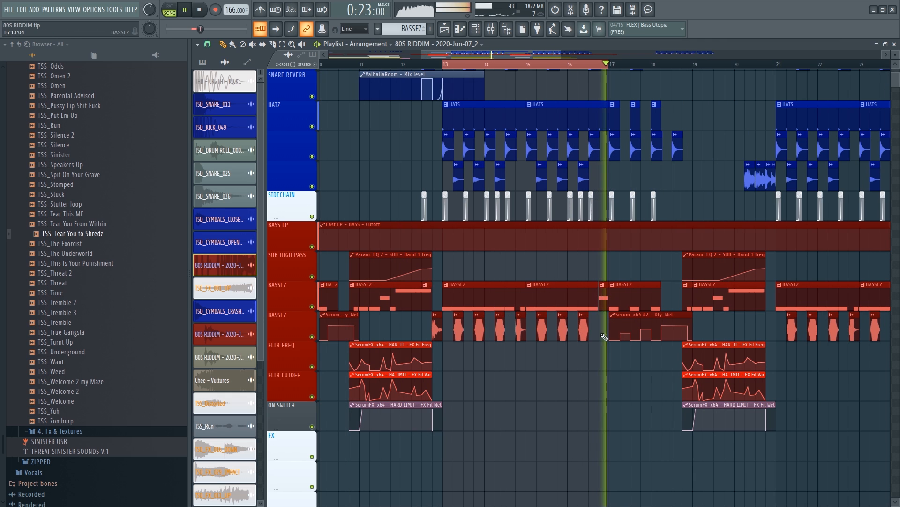
scroll(643, 350, up, 2)
scroll(643, 349, down, 3)
scroll(509, 346, up, 3)
scroll(524, 346, down, 5)
scroll(528, 345, up, 4)
scroll(528, 345, down, 1)
scroll(529, 344, down, 3)
scroll(521, 342, up, 4)
scroll(562, 303, up, 1)
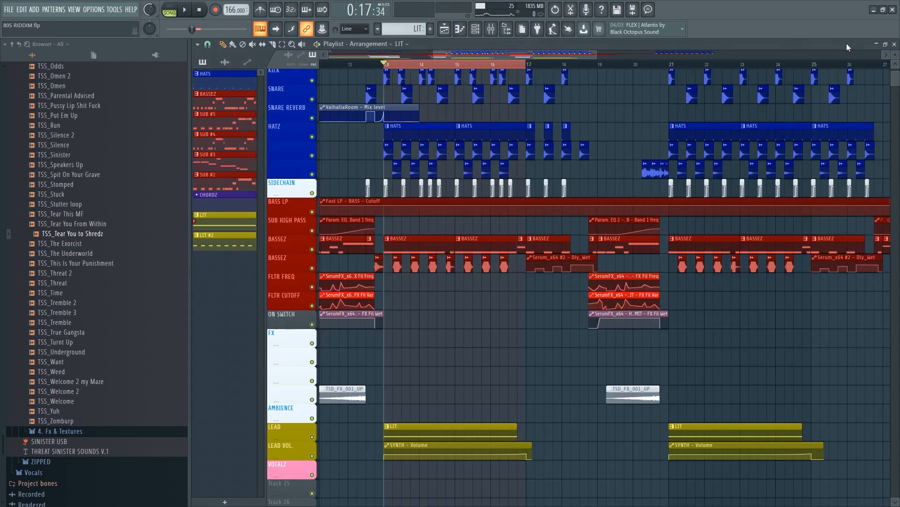
- Replay the drop from bar 13 and examine how the drum, bass, FX and lead tracks are arranged
key(space)
scroll(473, 153, down, 1)
scroll(419, 188, up, 4)
scroll(509, 214, up, 1)
scroll(506, 221, down, 3)
scroll(506, 225, up, 2)
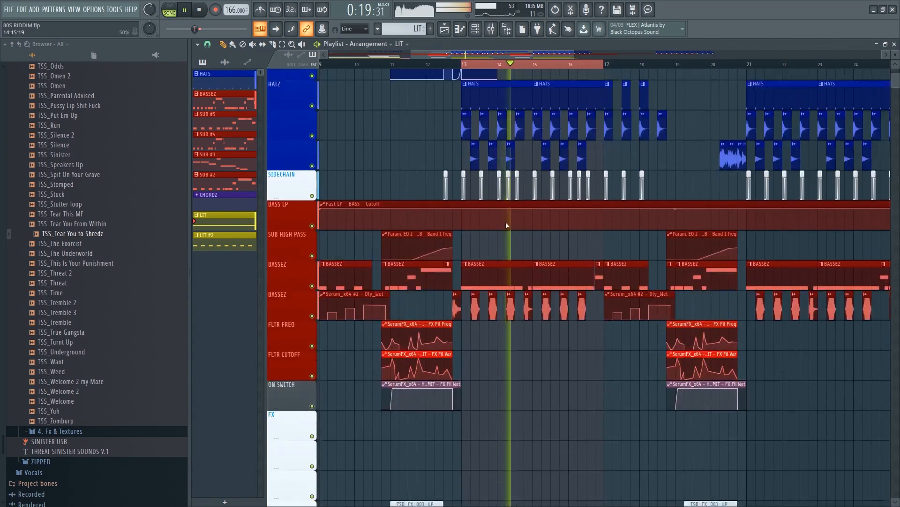
scroll(553, 244, down, 3)
scroll(609, 272, up, 1)
scroll(531, 260, down, 3)
scroll(535, 280, up, 2)
scroll(565, 319, up, 4)
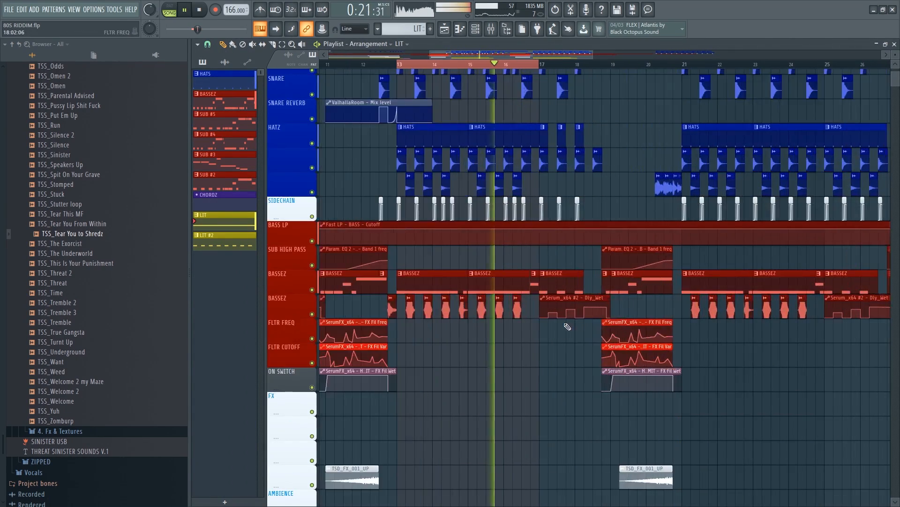
scroll(556, 307, up, 4)
scroll(563, 287, down, 4)
scroll(569, 282, up, 3)
scroll(578, 260, down, 3)
scroll(540, 219, up, 3)
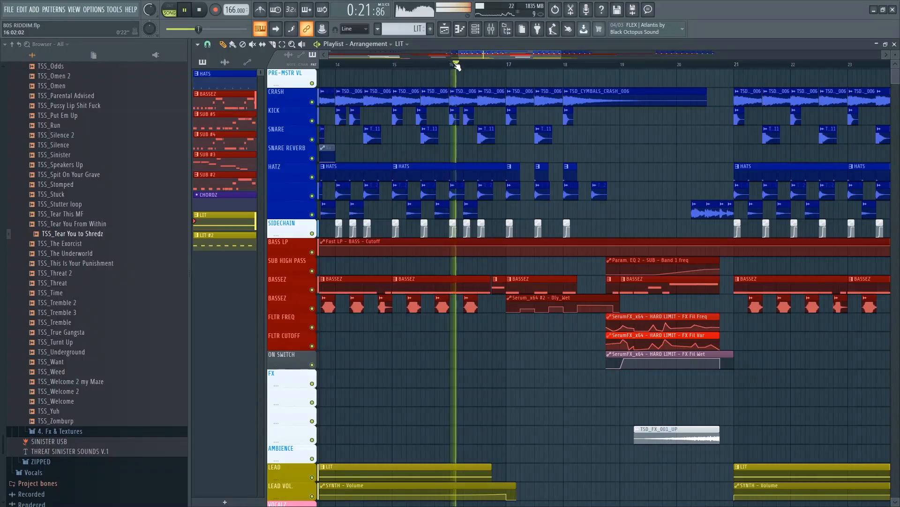
- Play on from bar 16 past bar 21 and examine the filter automation and FX clips in the fill
scroll(549, 169, down, 5)
scroll(611, 206, up, 4)
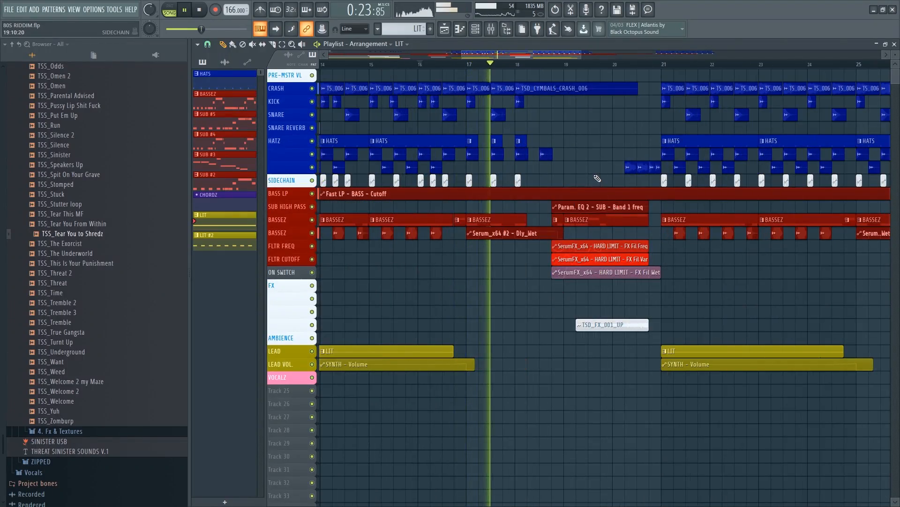
scroll(572, 176, up, 5)
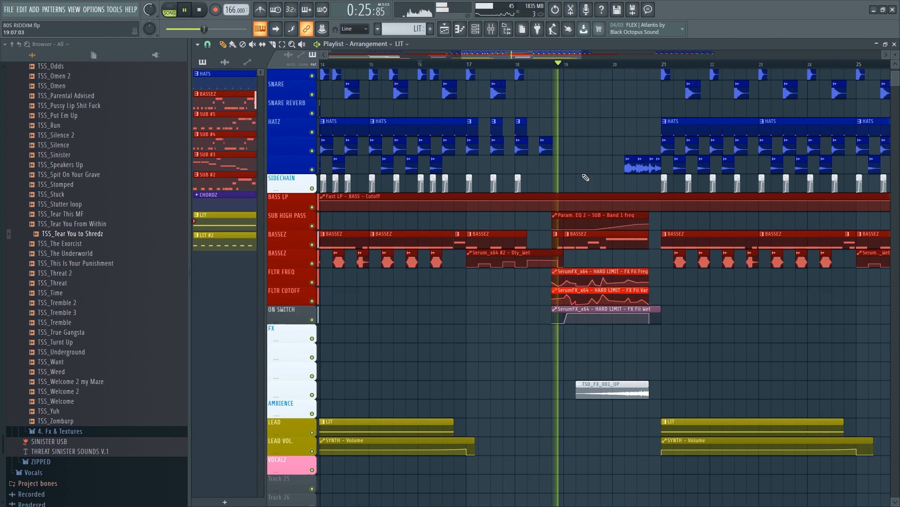
scroll(574, 178, down, 3)
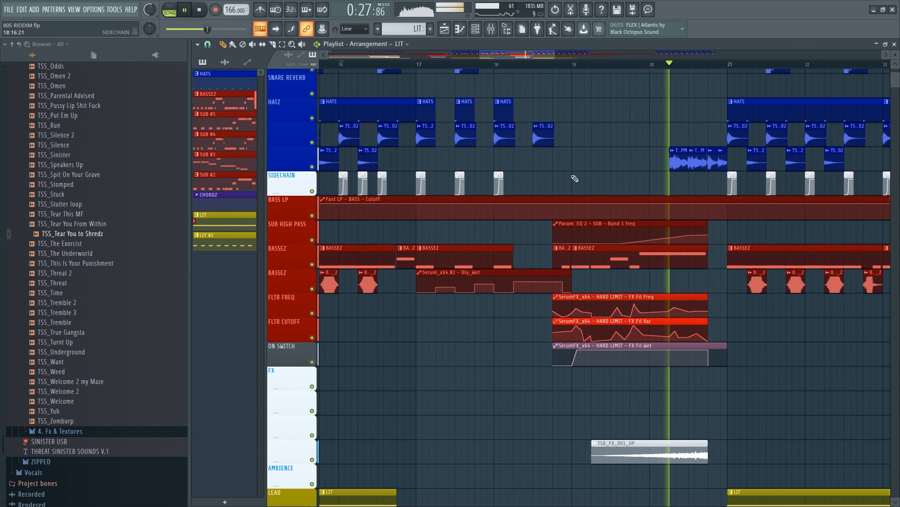
scroll(652, 147, down, 4)
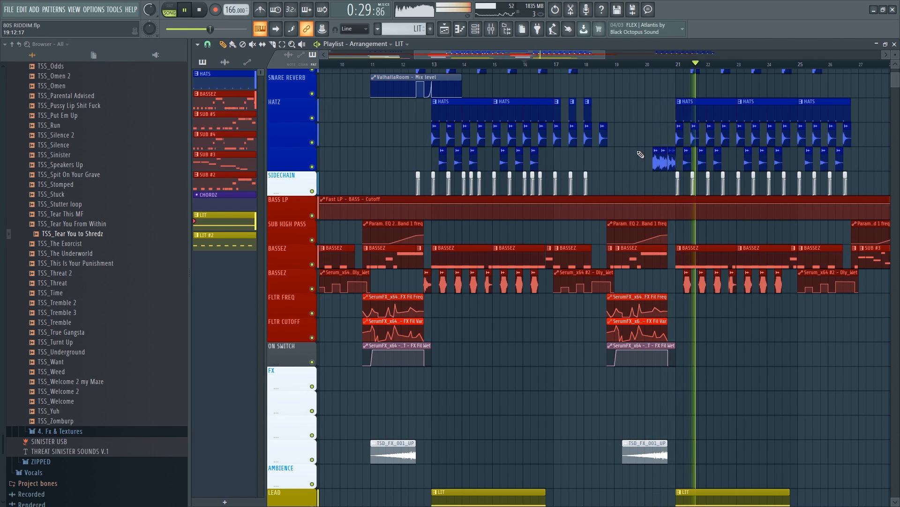